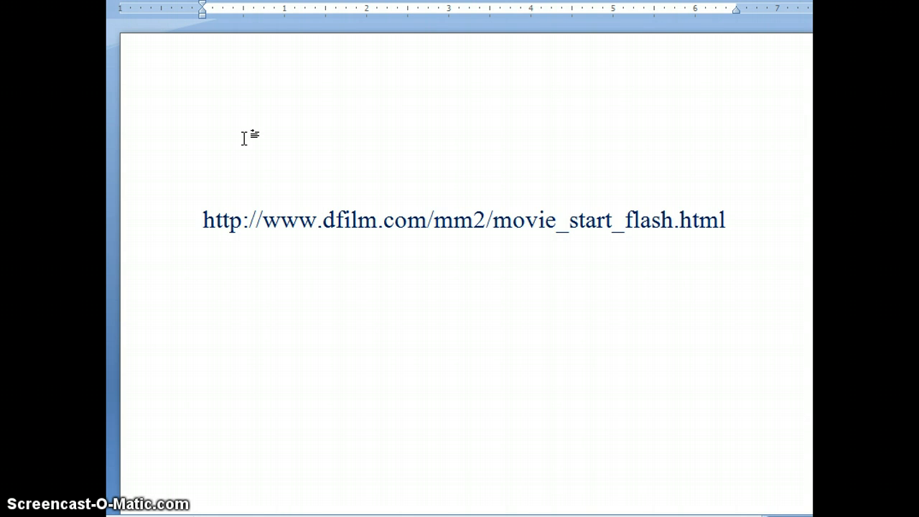
Step: Preview the iceberg, bubble bath and fireplace cabin backgrounds
{"action": "left_click", "coordinate": [277, 127]}
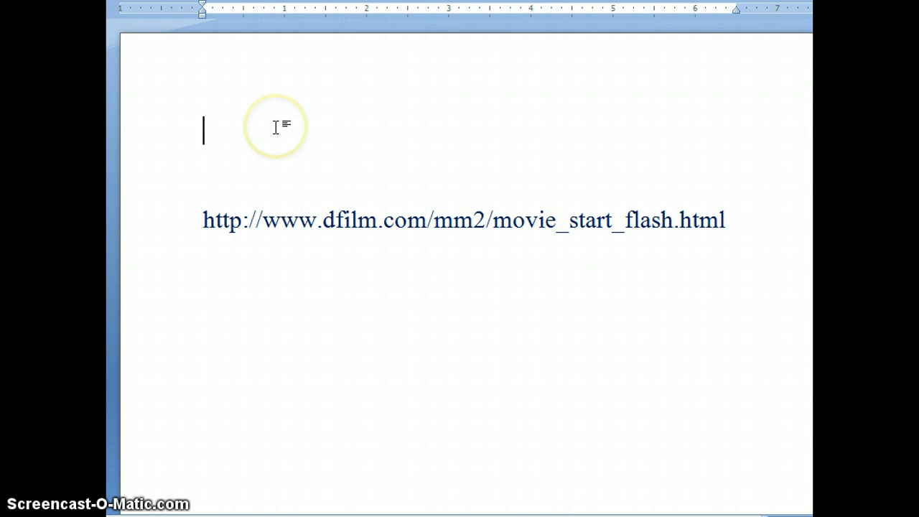
{"action": "left_click", "coordinate": [276, 141]}
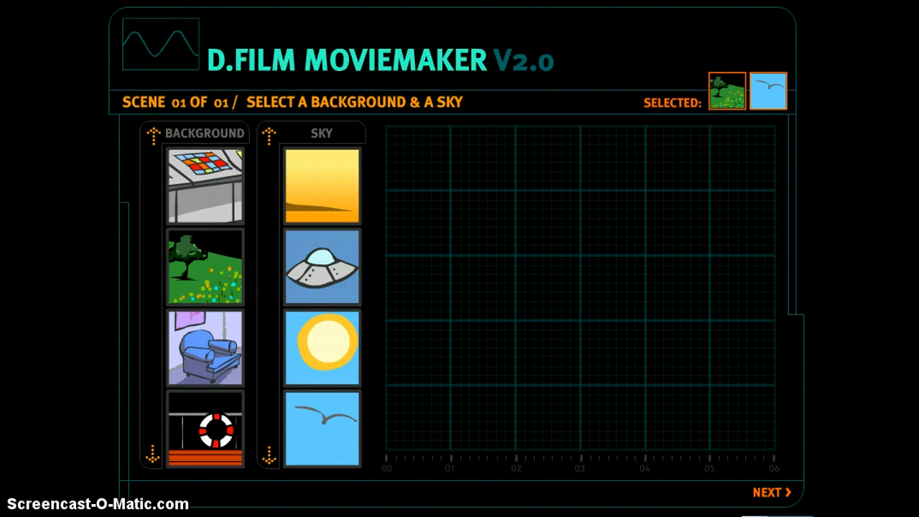
{"action": "left_click", "coordinate": [425, 156]}
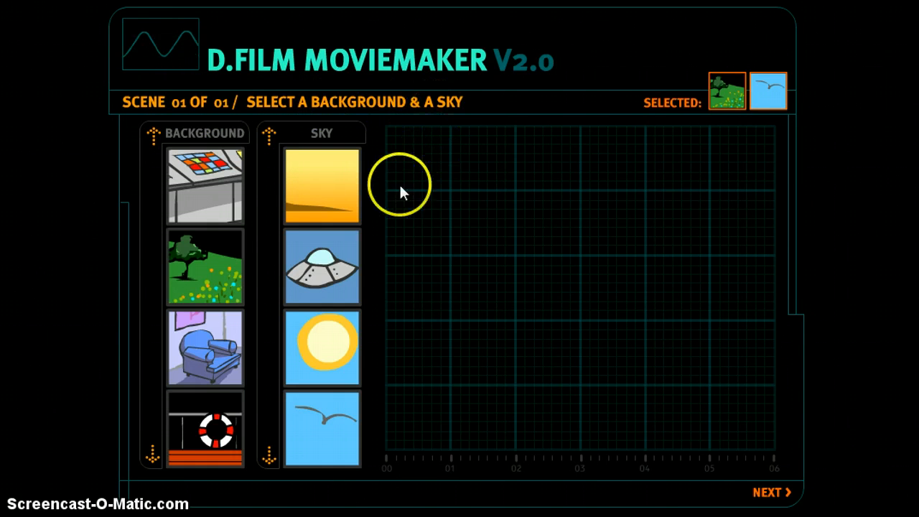
{"action": "left_click", "coordinate": [152, 136]}
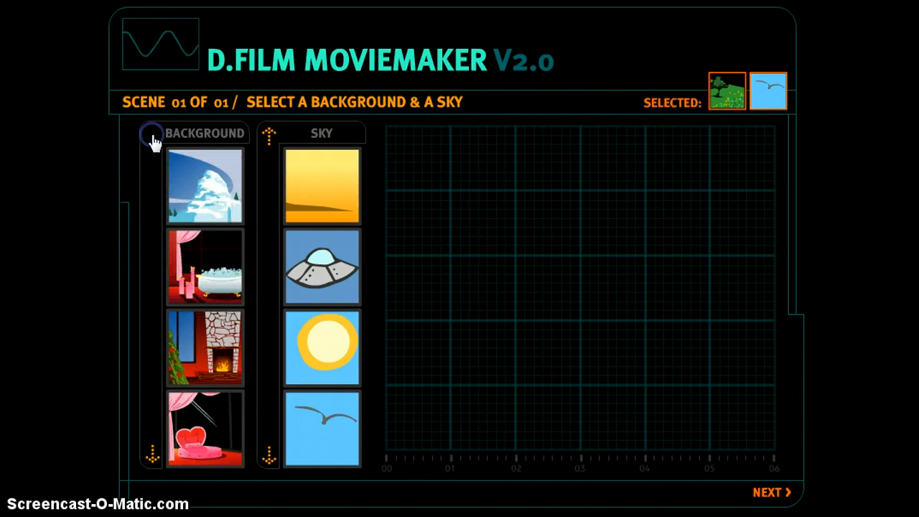
{"action": "left_click", "coordinate": [189, 180]}
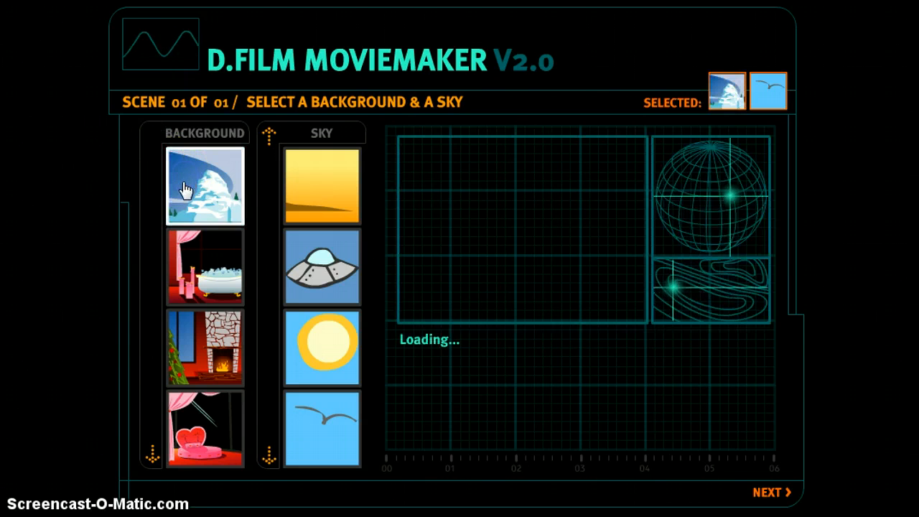
{"action": "left_click", "coordinate": [194, 276]}
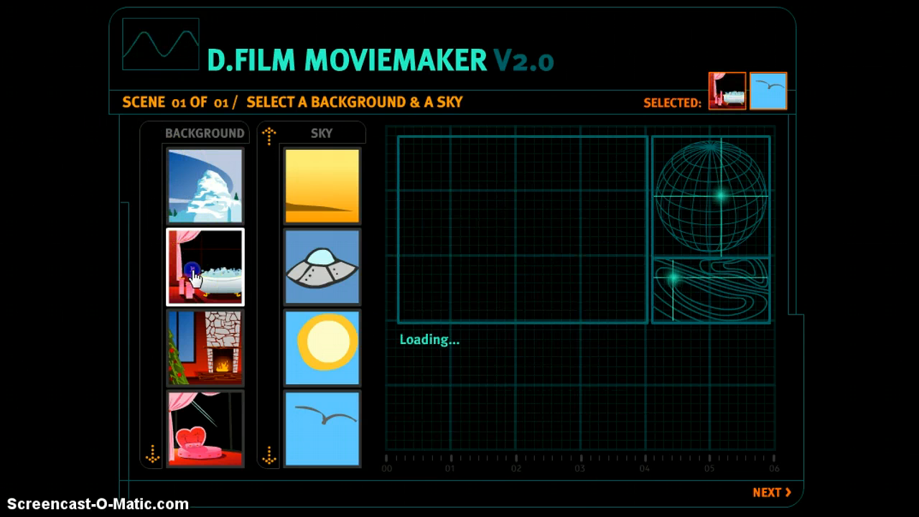
{"action": "left_click", "coordinate": [175, 363]}
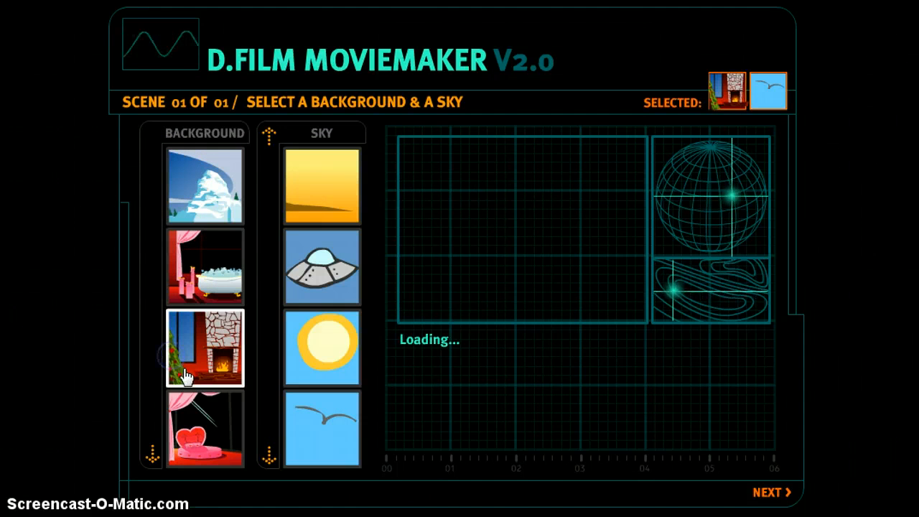
Step: Preview the haystack and Burning Man playa backgrounds, then pick the green meadow with trees
{"action": "left_click", "coordinate": [149, 454]}
{"action": "left_click", "coordinate": [149, 454]}
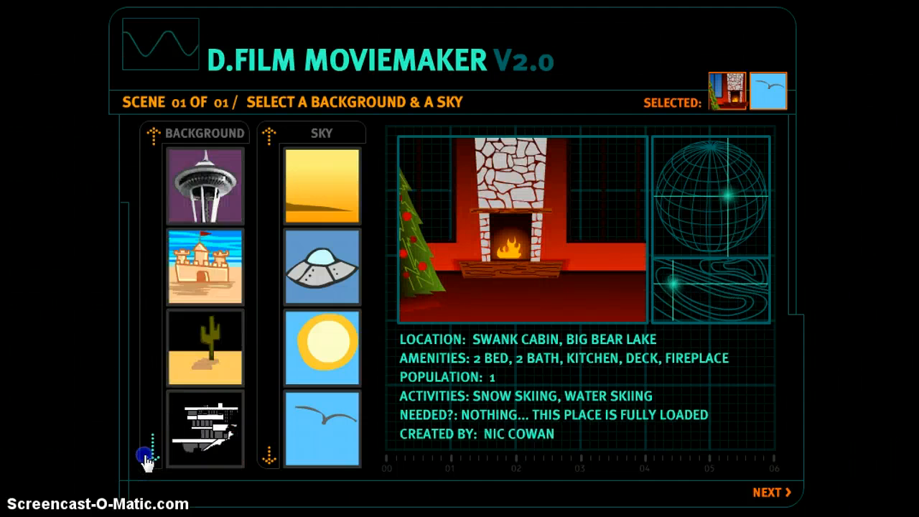
{"action": "left_click", "coordinate": [149, 454]}
{"action": "left_click", "coordinate": [204, 258]}
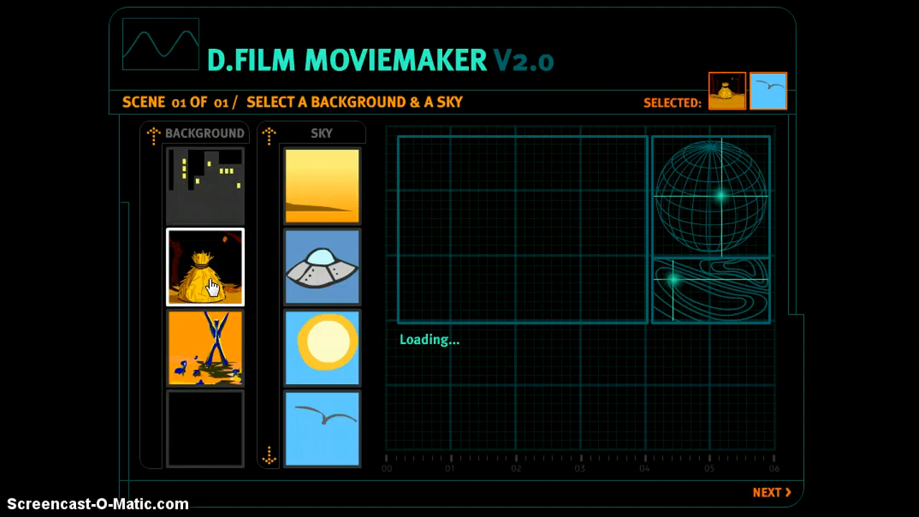
{"action": "left_click", "coordinate": [214, 349]}
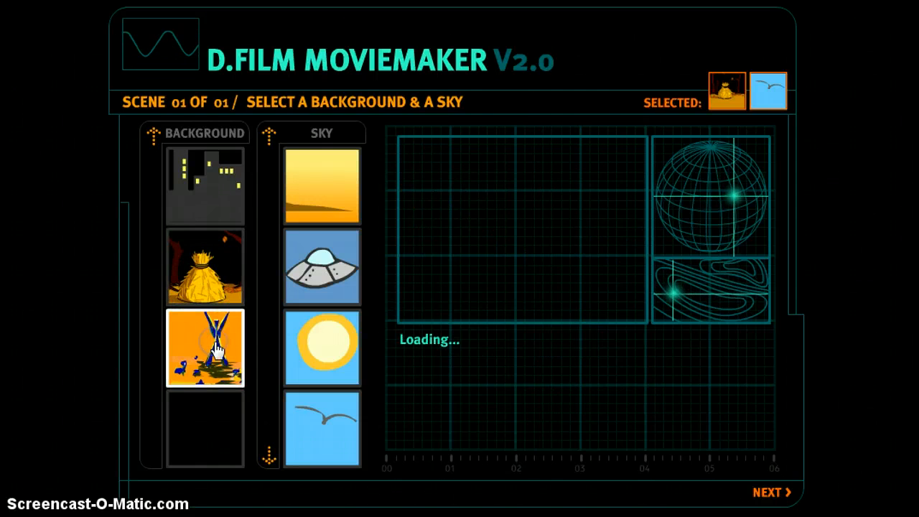
{"action": "left_click", "coordinate": [151, 135]}
{"action": "left_click", "coordinate": [151, 136]}
{"action": "left_click", "coordinate": [203, 281]}
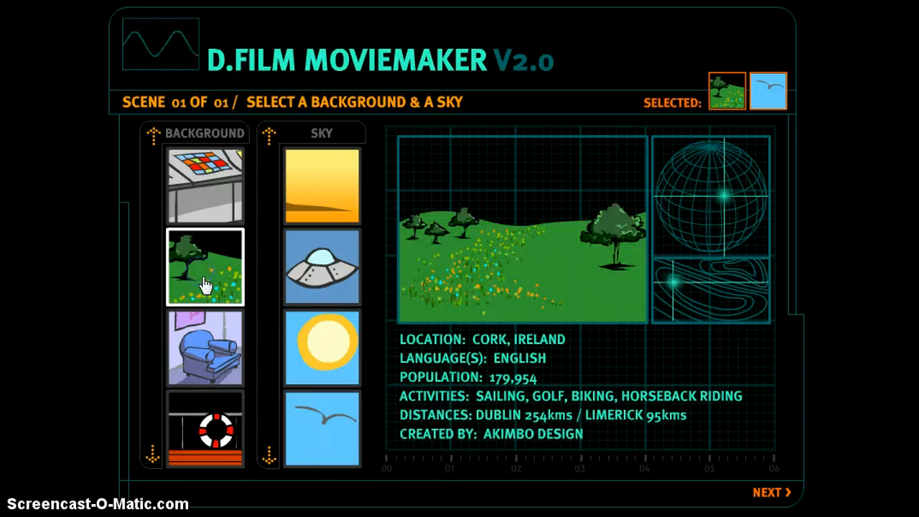
{"action": "left_click", "coordinate": [264, 134]}
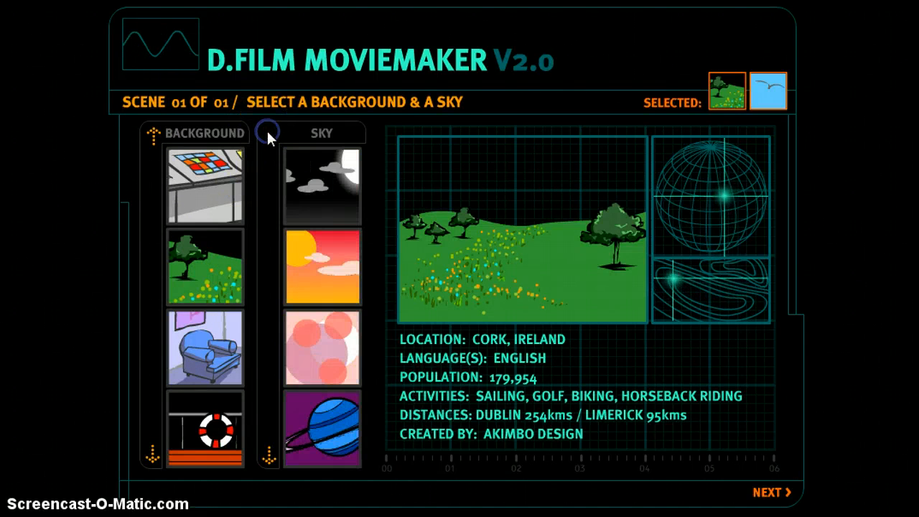
Step: Preview the foggy night and romantic sunset skies, then pick the sunny sky with sea gulls
{"action": "left_click", "coordinate": [327, 169]}
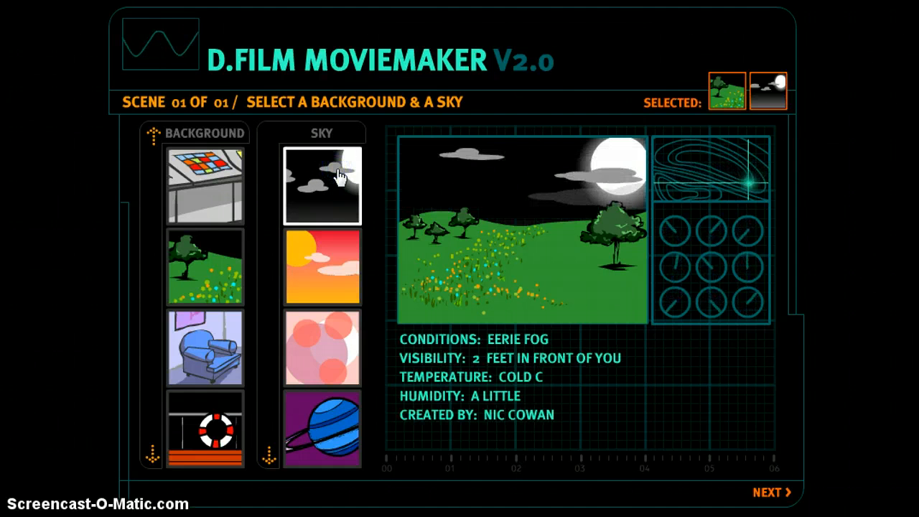
{"action": "left_click", "coordinate": [331, 267]}
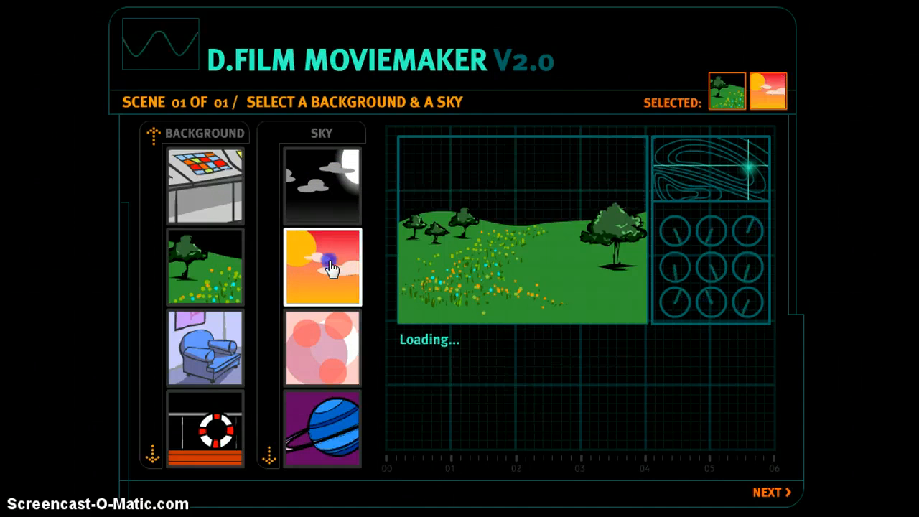
{"action": "left_click", "coordinate": [317, 342]}
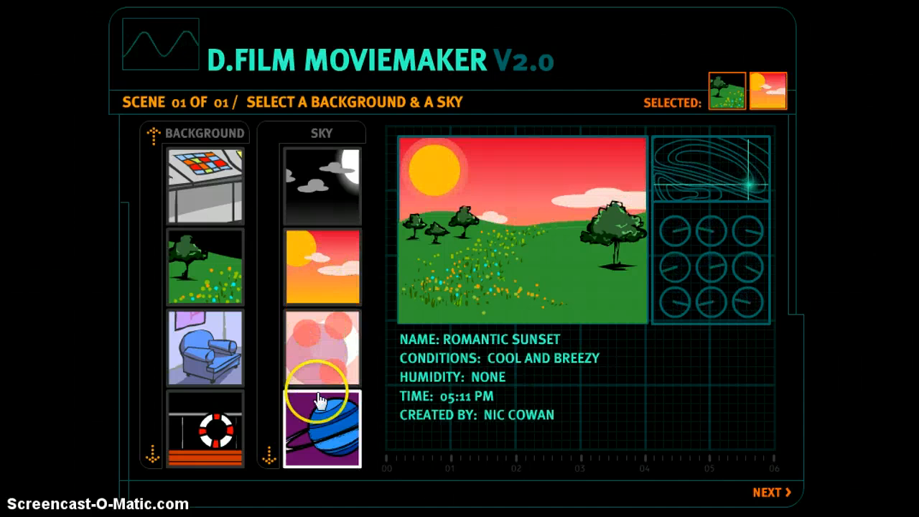
{"action": "left_click", "coordinate": [270, 453]}
{"action": "left_click", "coordinate": [301, 435]}
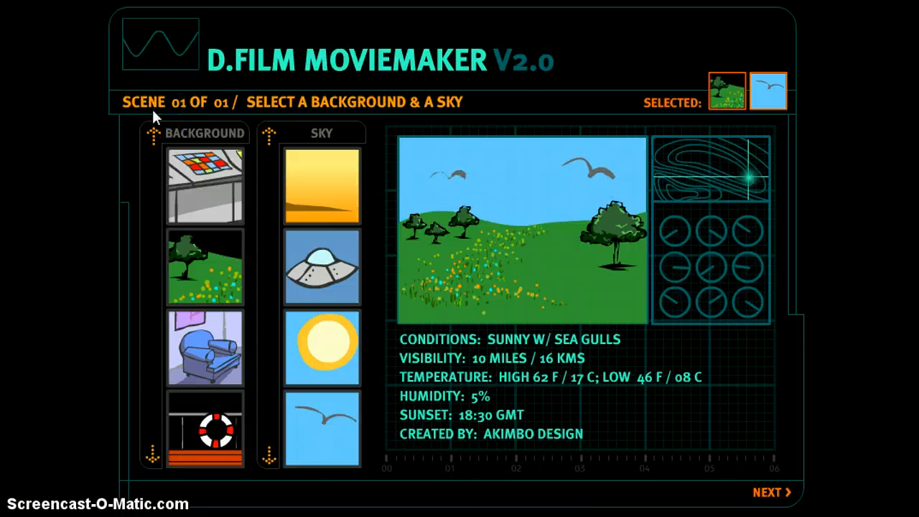
{"action": "left_click", "coordinate": [642, 464]}
{"action": "left_click", "coordinate": [769, 493]}
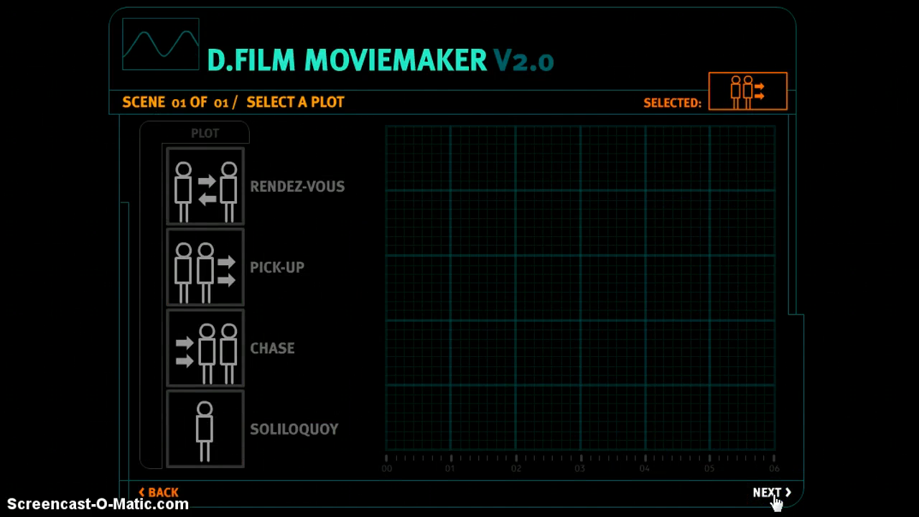
Step: Preview the Pick-Up, Chase and Soliloquy plot tiles
{"action": "left_click", "coordinate": [343, 279]}
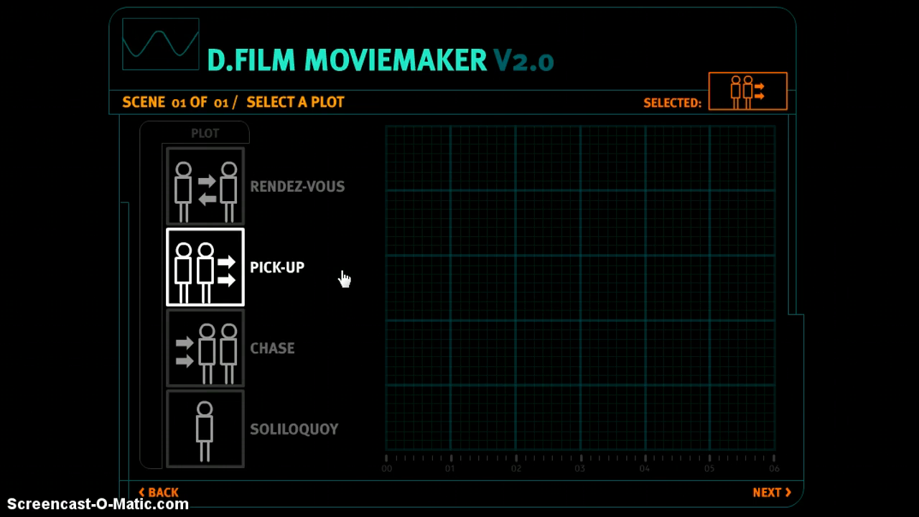
{"action": "left_click", "coordinate": [341, 238]}
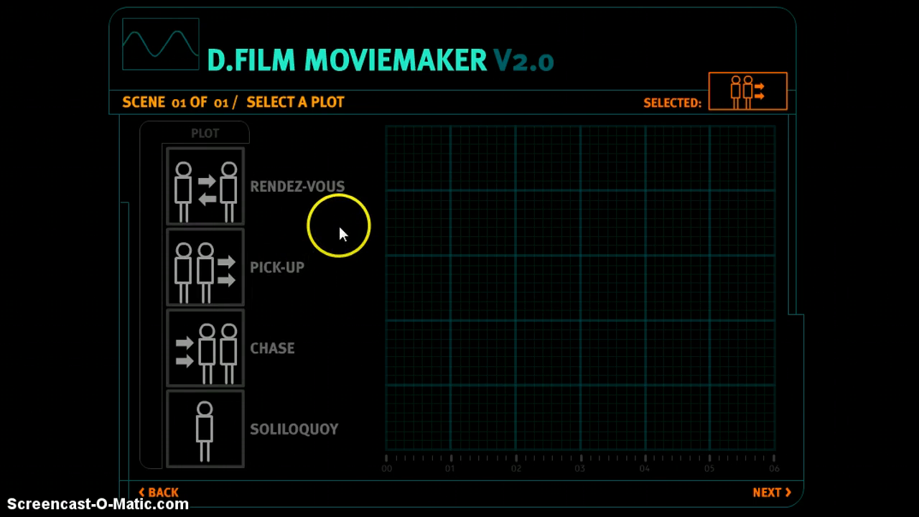
{"action": "left_click", "coordinate": [343, 269]}
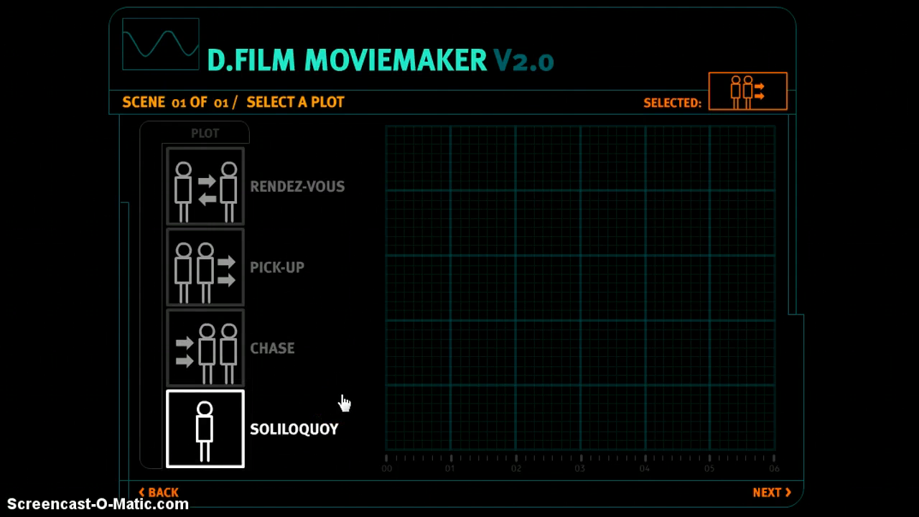
{"action": "left_click", "coordinate": [281, 368]}
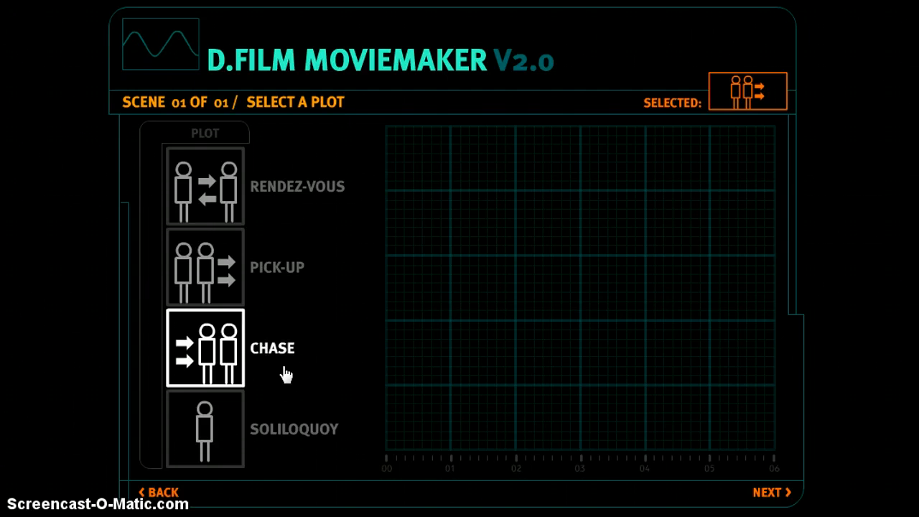
{"action": "left_click", "coordinate": [270, 302]}
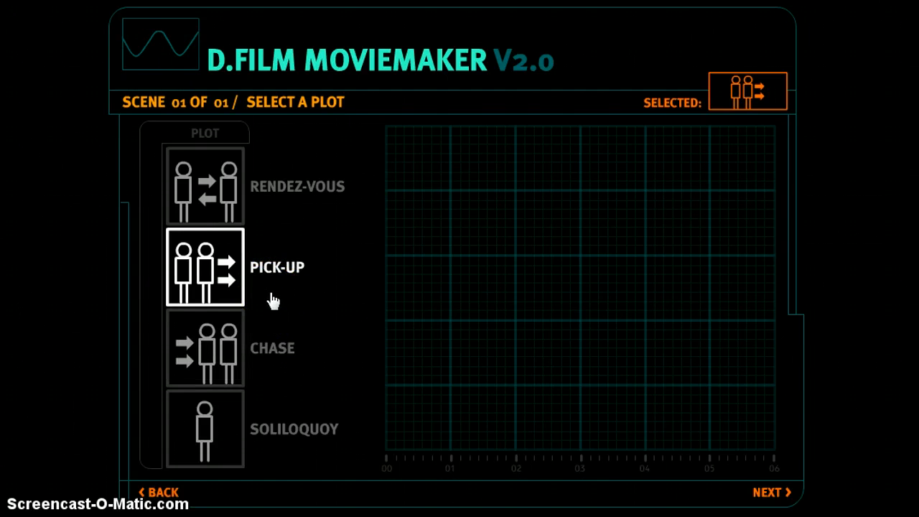
{"action": "left_click", "coordinate": [307, 402]}
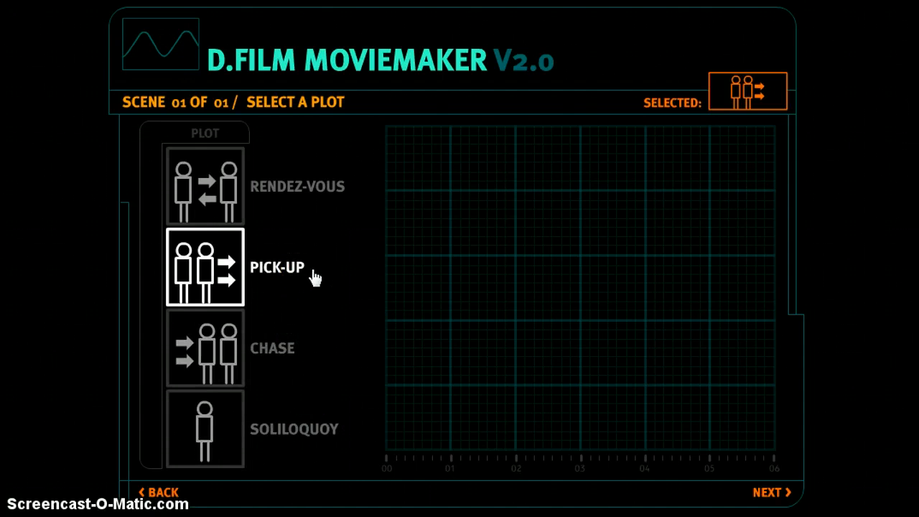
{"action": "left_click", "coordinate": [714, 419]}
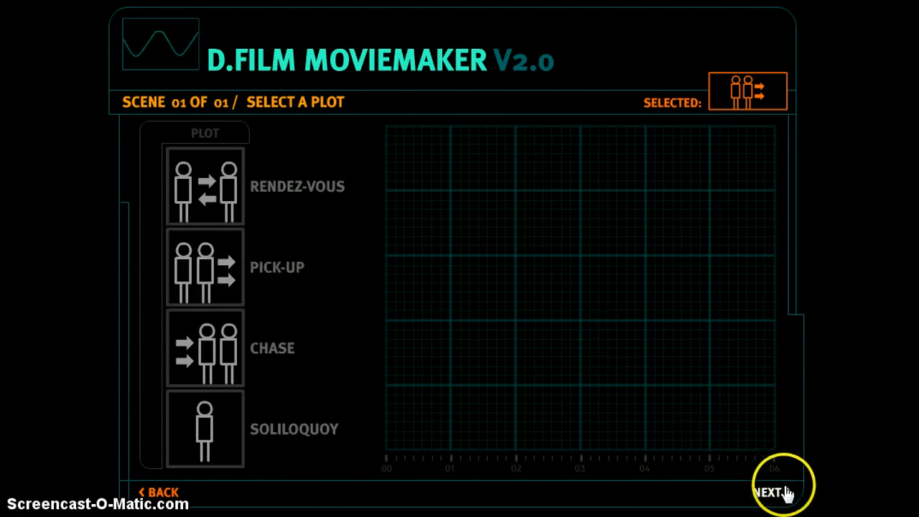
{"action": "left_click", "coordinate": [225, 272]}
{"action": "left_click", "coordinate": [401, 472]}
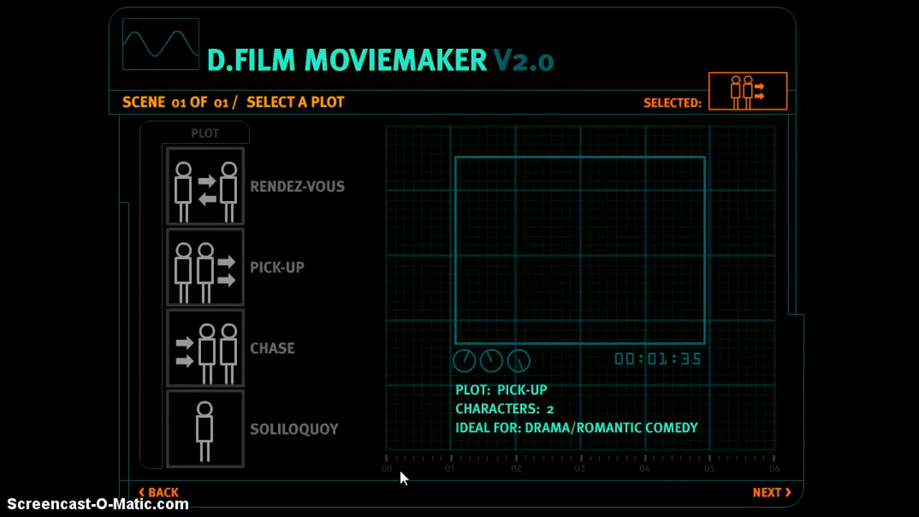
Step: Compare all four plots again, including Rendez-Vous, and settle on Pick-Up
{"action": "left_click", "coordinate": [252, 406]}
{"action": "left_click", "coordinate": [236, 381]}
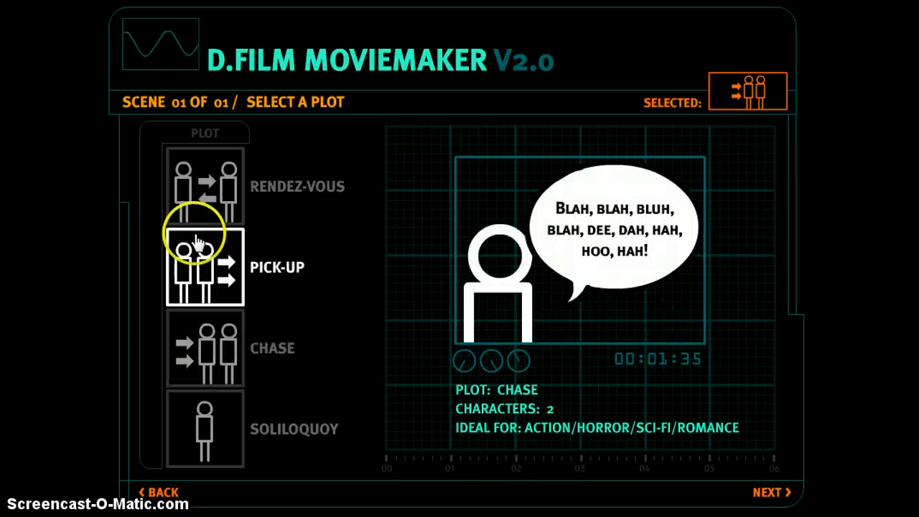
{"action": "left_click", "coordinate": [189, 206]}
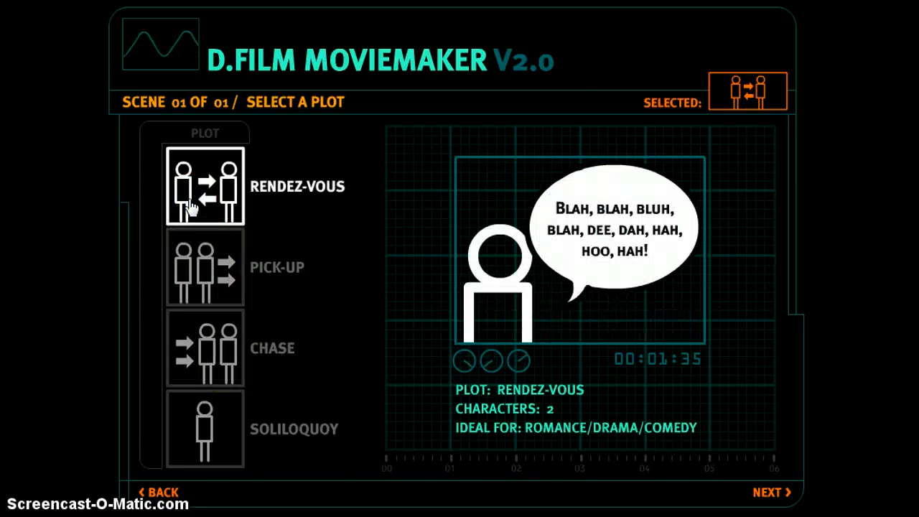
{"action": "left_click", "coordinate": [195, 287]}
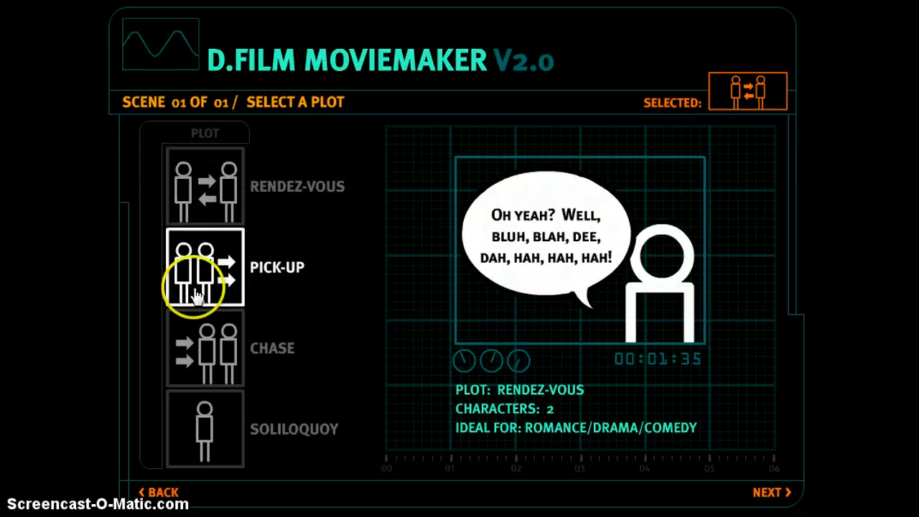
{"action": "left_click", "coordinate": [219, 432]}
{"action": "left_click", "coordinate": [211, 379]}
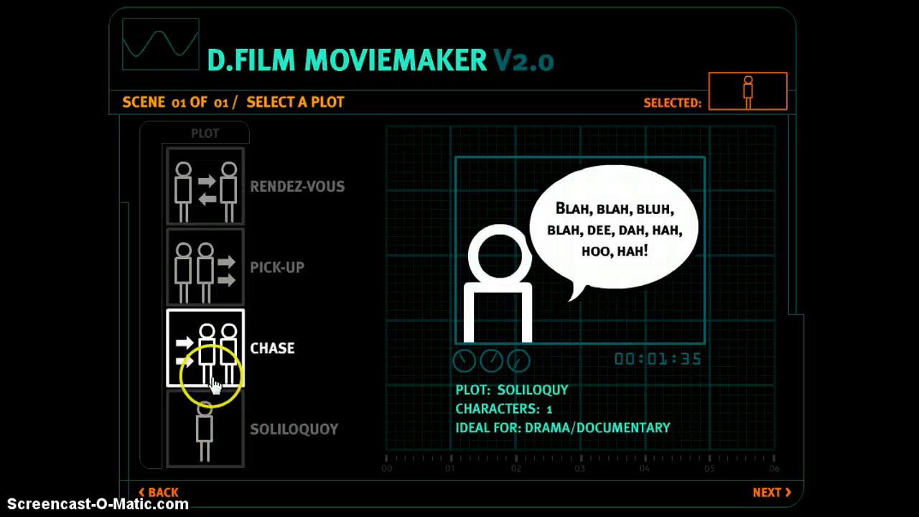
{"action": "left_click", "coordinate": [209, 304]}
{"action": "left_click", "coordinate": [208, 306]}
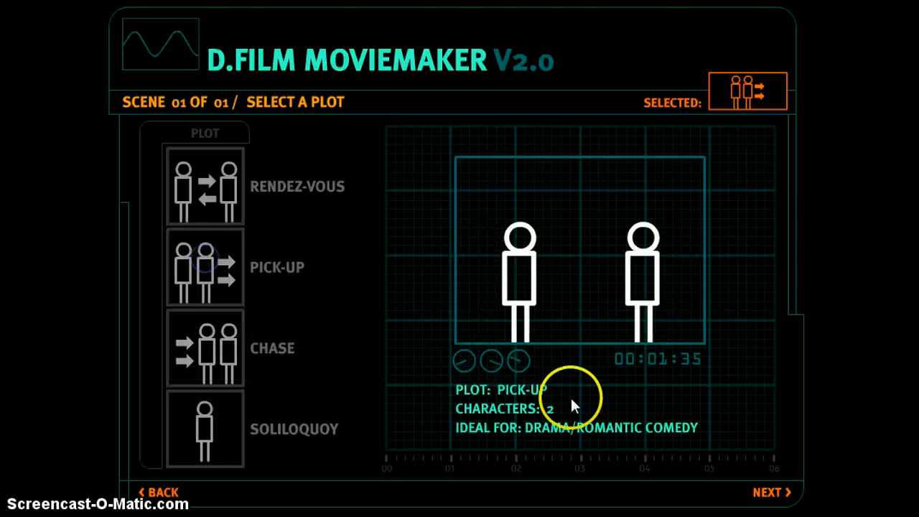
{"action": "left_click", "coordinate": [767, 492]}
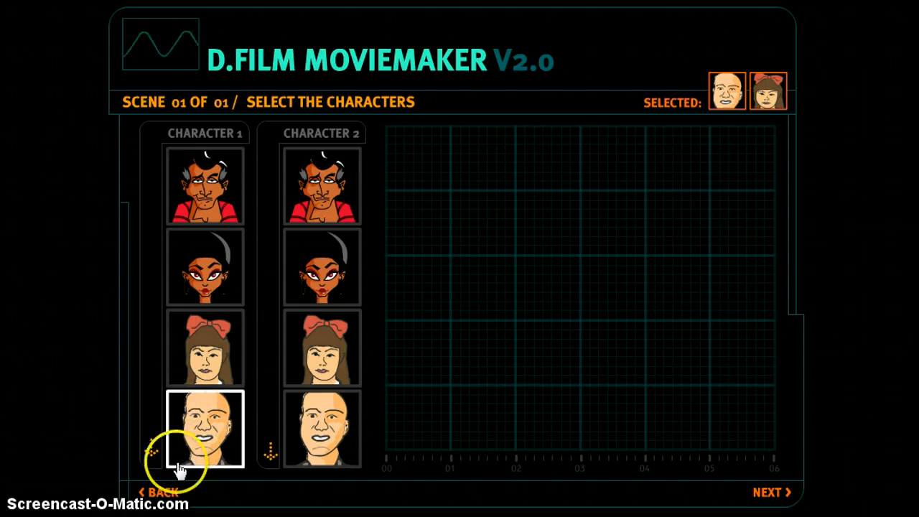
Step: Page forward and back through the Character 1 faces
{"action": "left_click", "coordinate": [148, 452]}
{"action": "left_click", "coordinate": [147, 454]}
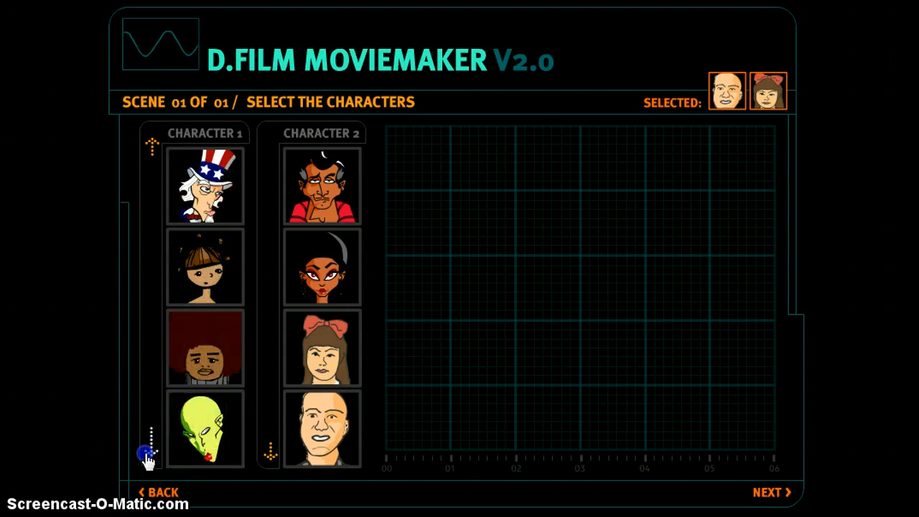
{"action": "left_click", "coordinate": [148, 453]}
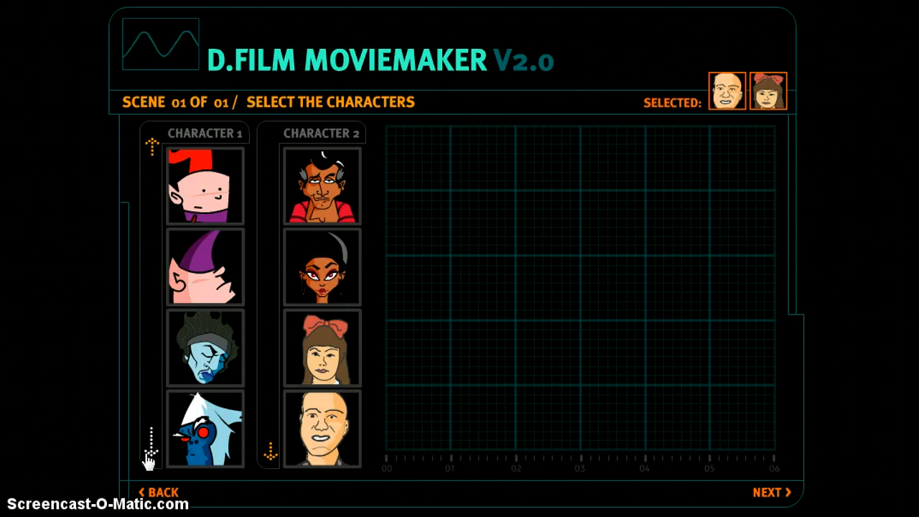
{"action": "left_click", "coordinate": [148, 454]}
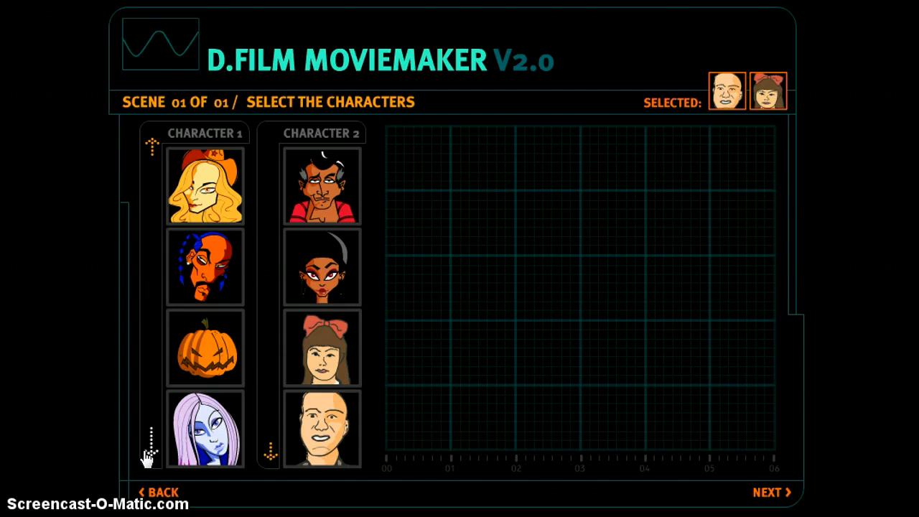
{"action": "left_click", "coordinate": [148, 453]}
{"action": "left_click", "coordinate": [147, 452]}
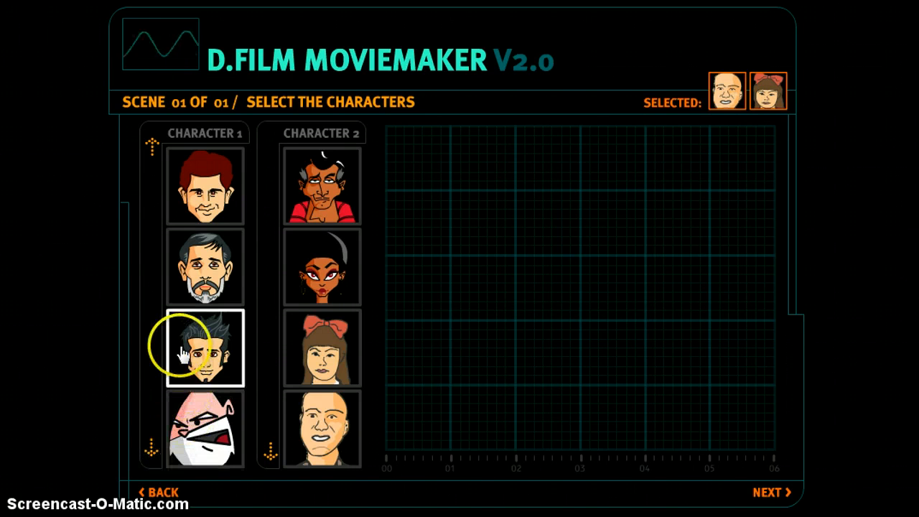
{"action": "left_click", "coordinate": [153, 142]}
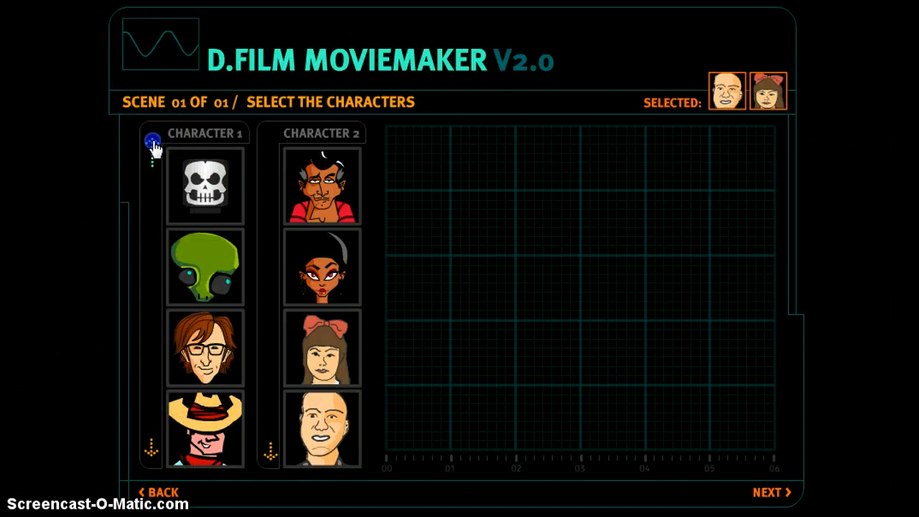
{"action": "left_click", "coordinate": [153, 142]}
{"action": "left_click", "coordinate": [153, 142]}
Step: Try the purple-hat, blue-faced and bearded characters, then make the bald man Character 1
{"action": "left_click", "coordinate": [198, 291]}
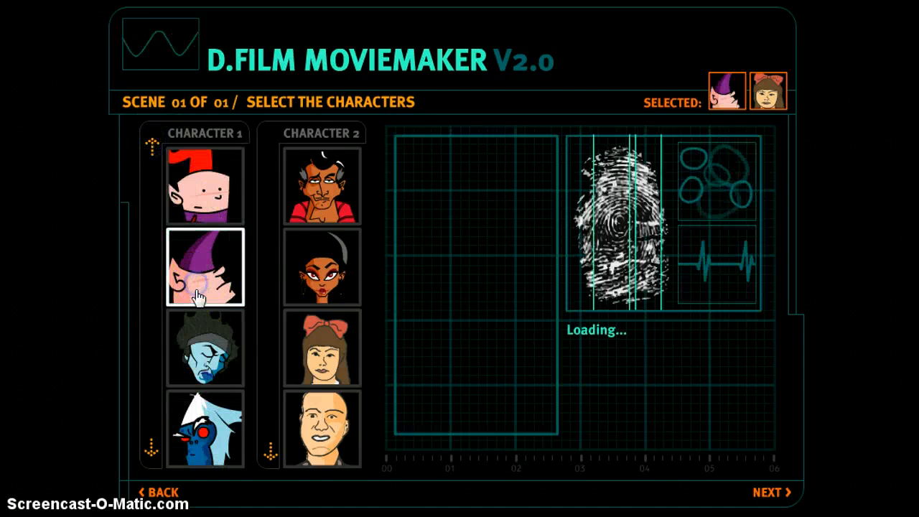
{"action": "left_click", "coordinate": [206, 372]}
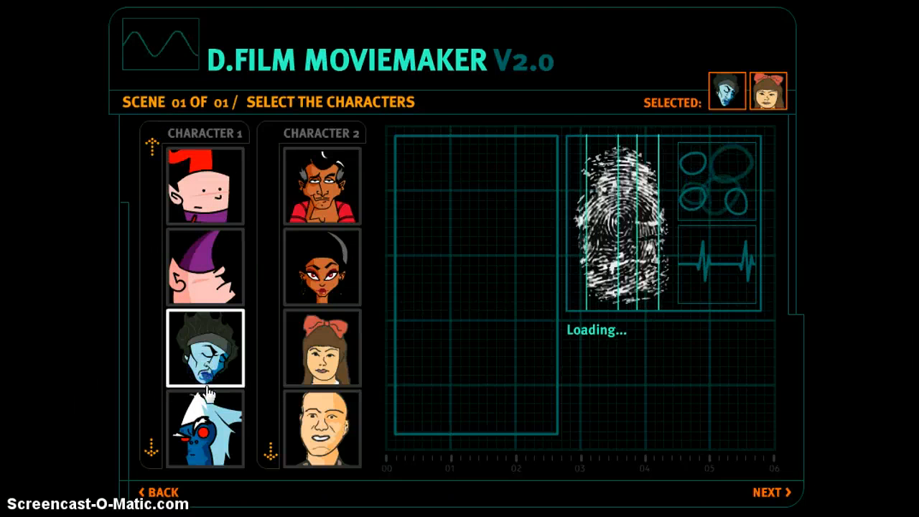
{"action": "left_click", "coordinate": [152, 440]}
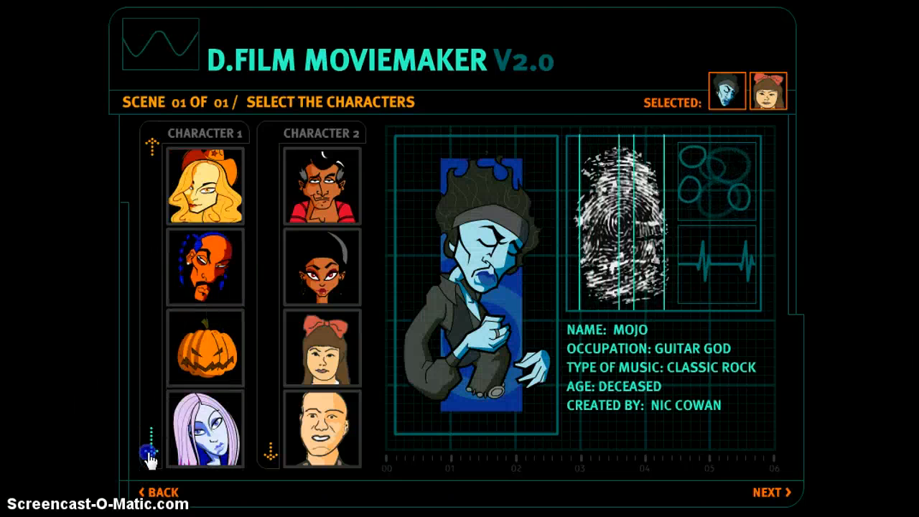
{"action": "left_click", "coordinate": [149, 454]}
{"action": "left_click", "coordinate": [150, 452]}
{"action": "left_click", "coordinate": [208, 277]}
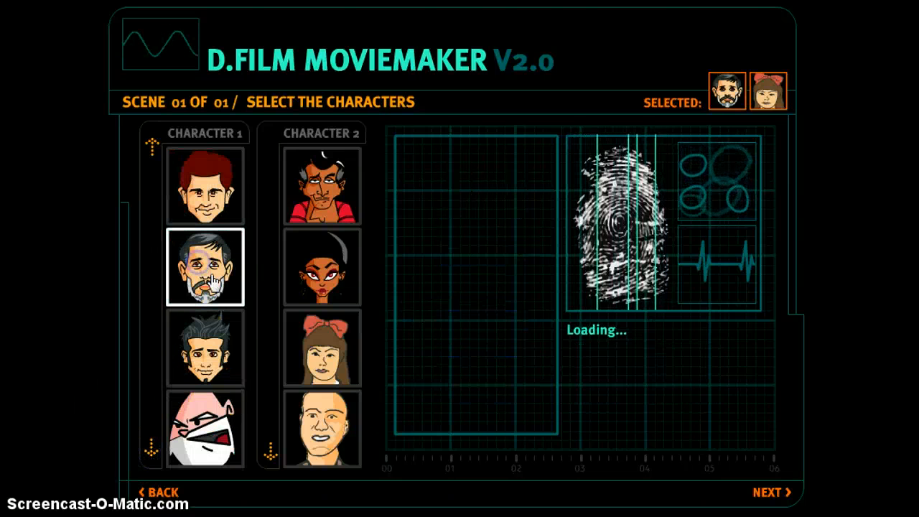
{"action": "left_click", "coordinate": [153, 140]}
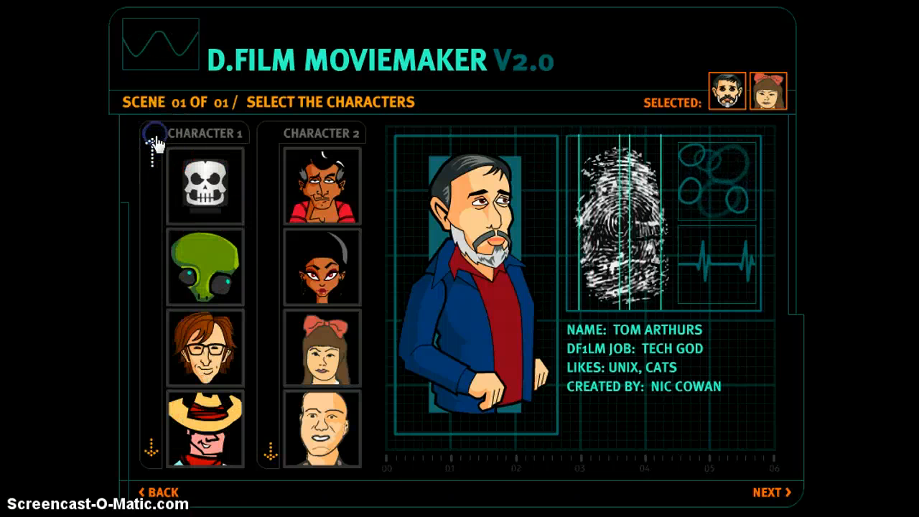
{"action": "left_click", "coordinate": [153, 139]}
{"action": "left_click", "coordinate": [154, 139]}
{"action": "left_click", "coordinate": [155, 141]}
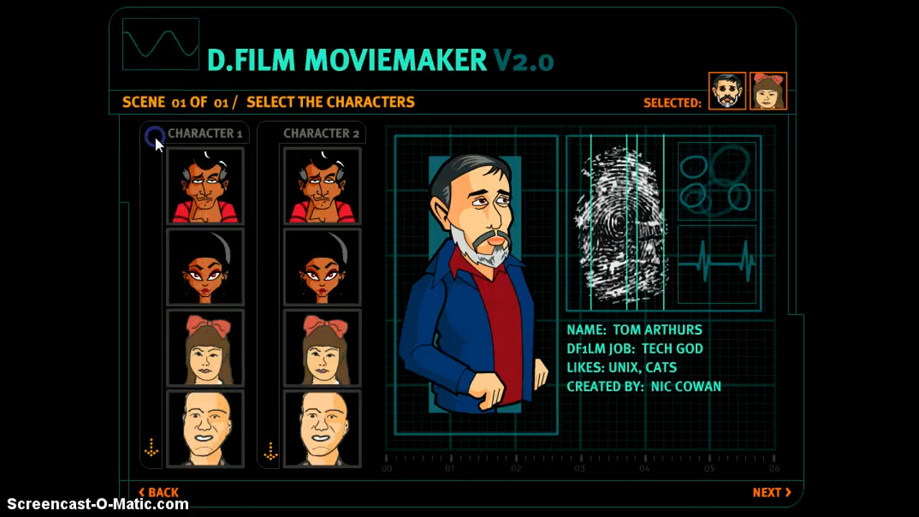
{"action": "left_click", "coordinate": [196, 429]}
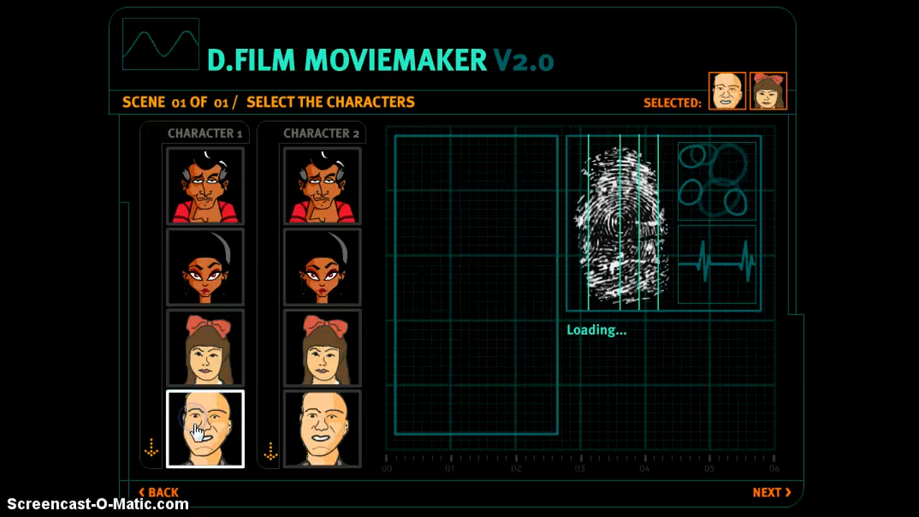
Step: Page through the Character 2 faces, trying the pink-faced and spiky-haired characters
{"action": "left_click", "coordinate": [269, 452]}
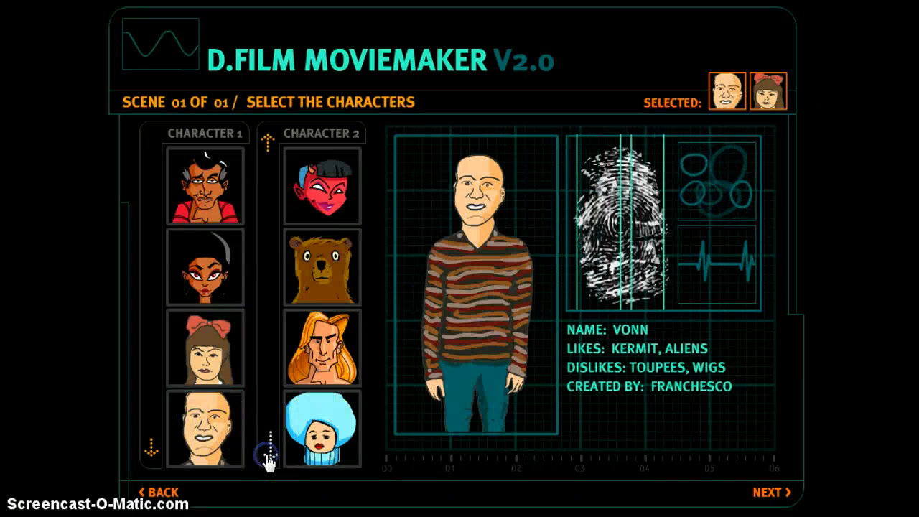
{"action": "left_click", "coordinate": [268, 454]}
{"action": "left_click", "coordinate": [269, 453]}
{"action": "left_click", "coordinate": [268, 454]}
{"action": "left_click", "coordinate": [269, 454]}
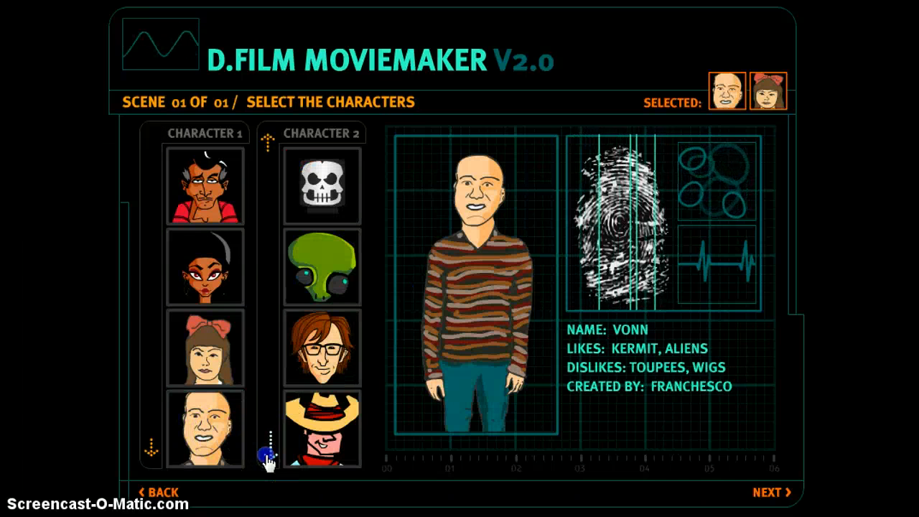
{"action": "left_click", "coordinate": [269, 454]}
{"action": "left_click", "coordinate": [305, 429]}
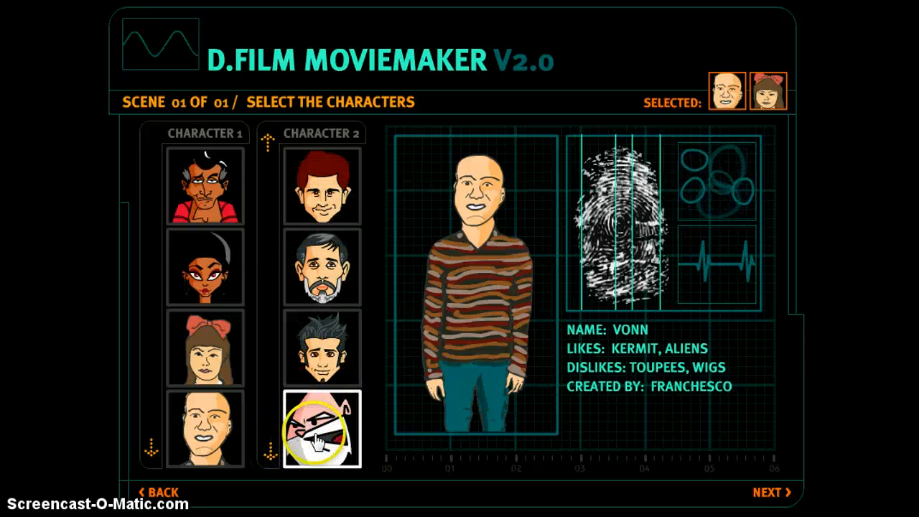
{"action": "left_click", "coordinate": [309, 368]}
Step: Return to the first Character 2 faces and choose the girl with the red bow
{"action": "left_click", "coordinate": [270, 141]}
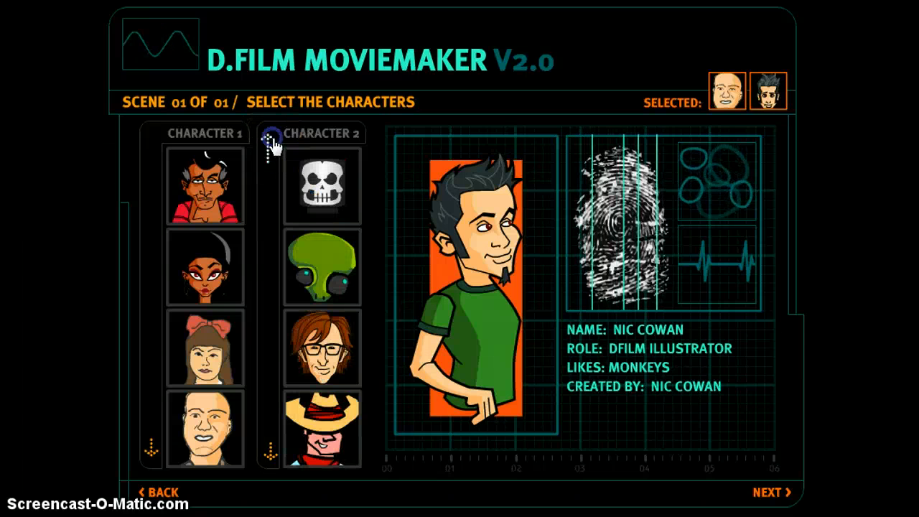
{"action": "left_click", "coordinate": [269, 141]}
{"action": "left_click", "coordinate": [271, 142]}
{"action": "left_click", "coordinate": [271, 142]}
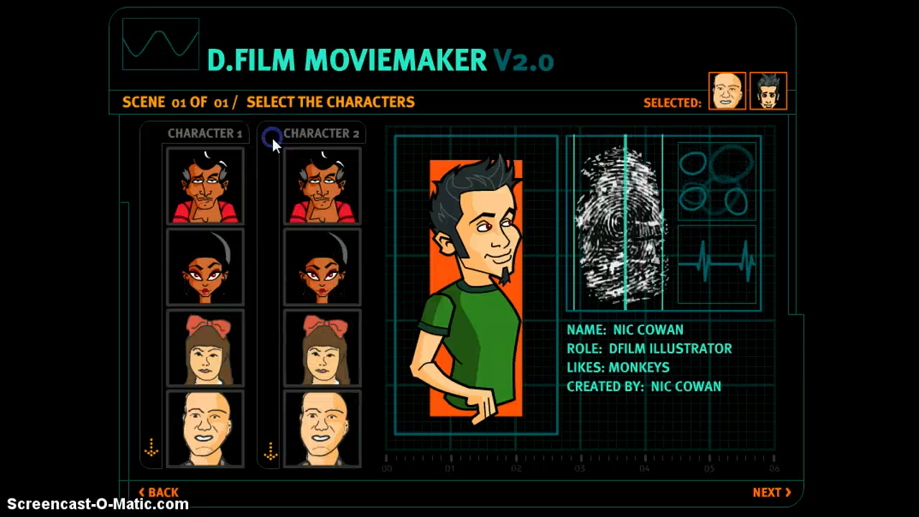
{"action": "left_click", "coordinate": [328, 364]}
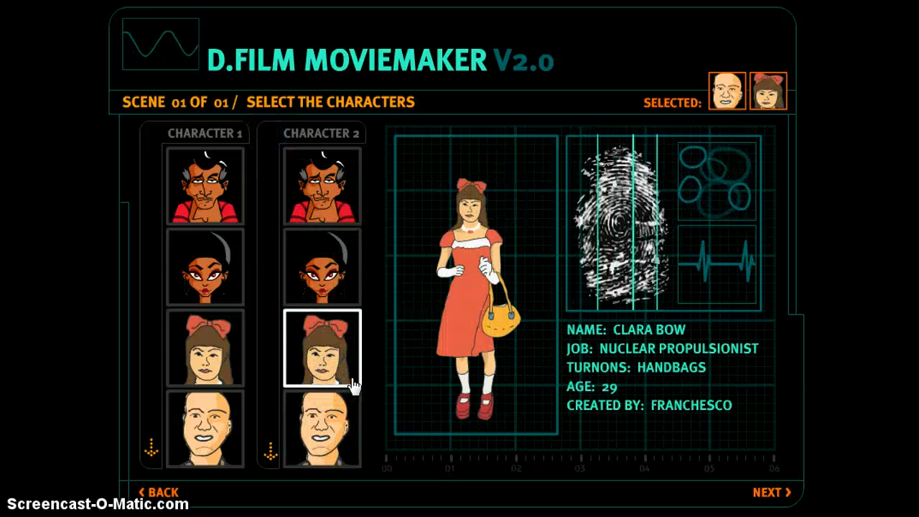
{"action": "left_click", "coordinate": [781, 499]}
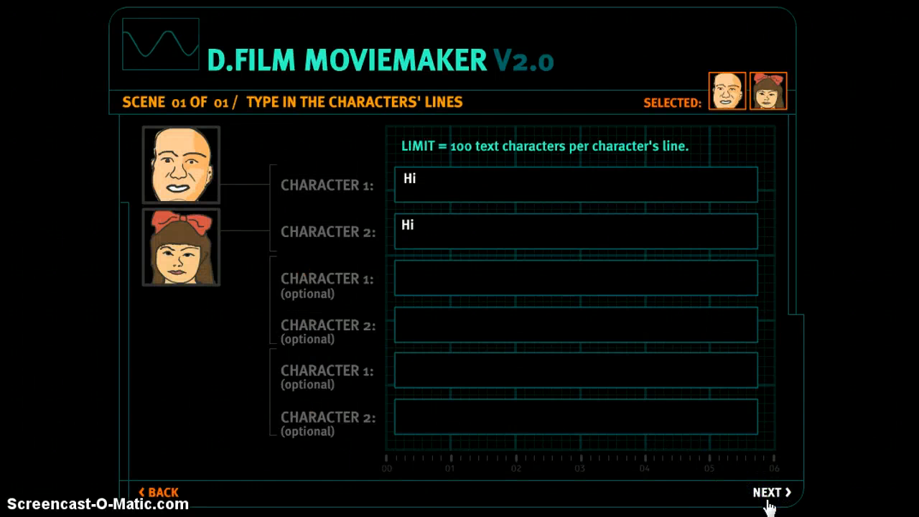
Step: Delete the 'Hi' text from both the Character 1 and Character 2 line fields
{"action": "double_click", "coordinate": [410, 180]}
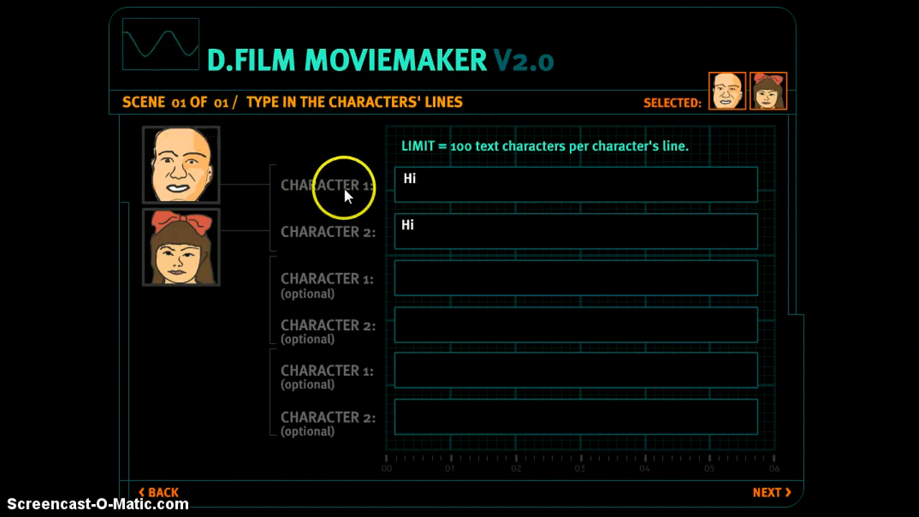
{"action": "left_click", "coordinate": [407, 180]}
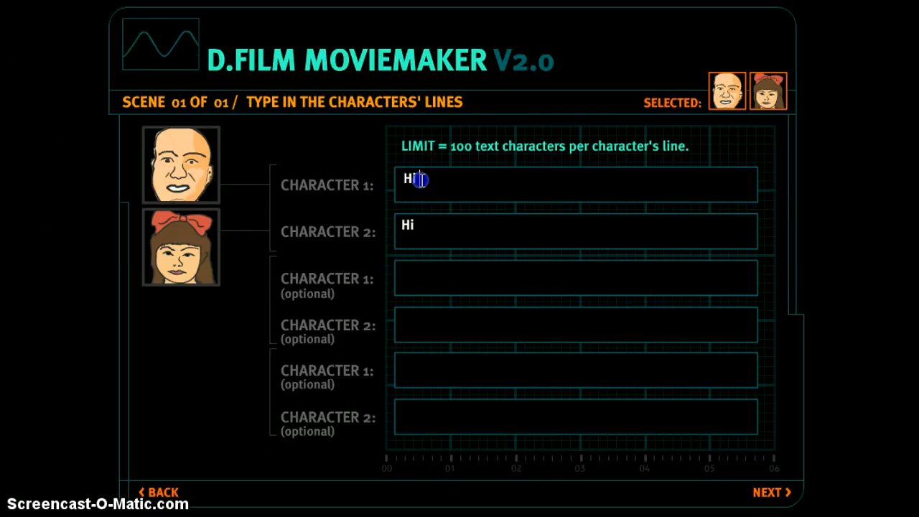
{"action": "key", "text": "BackSpace"}
{"action": "key", "text": "BackSpace"}
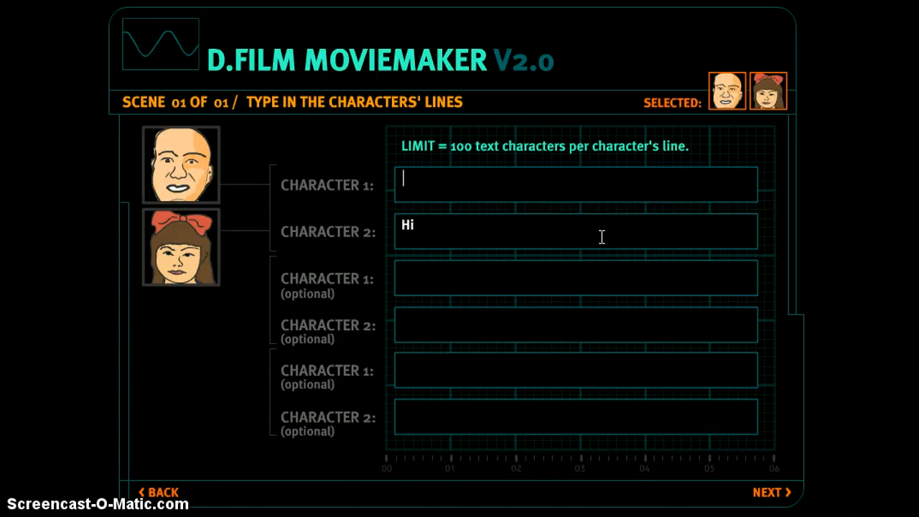
{"action": "type", "text": "Hi"}
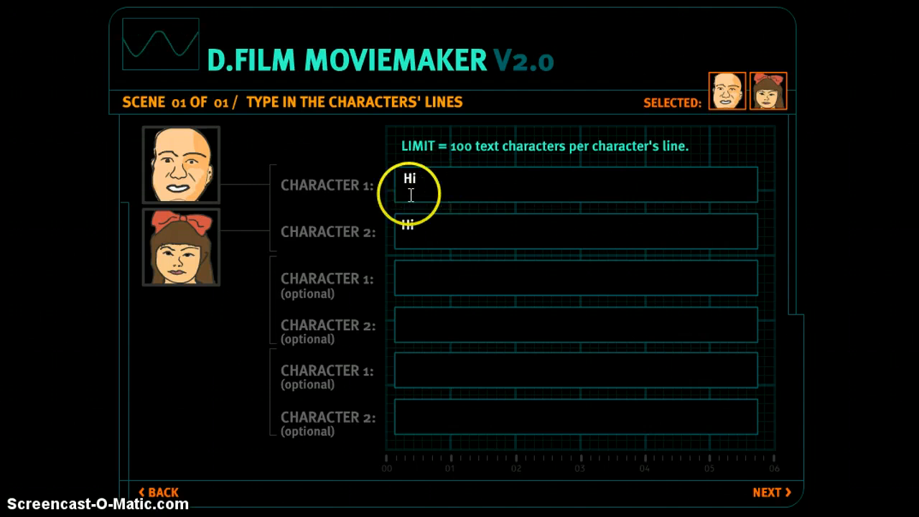
{"action": "left_click", "coordinate": [421, 223]}
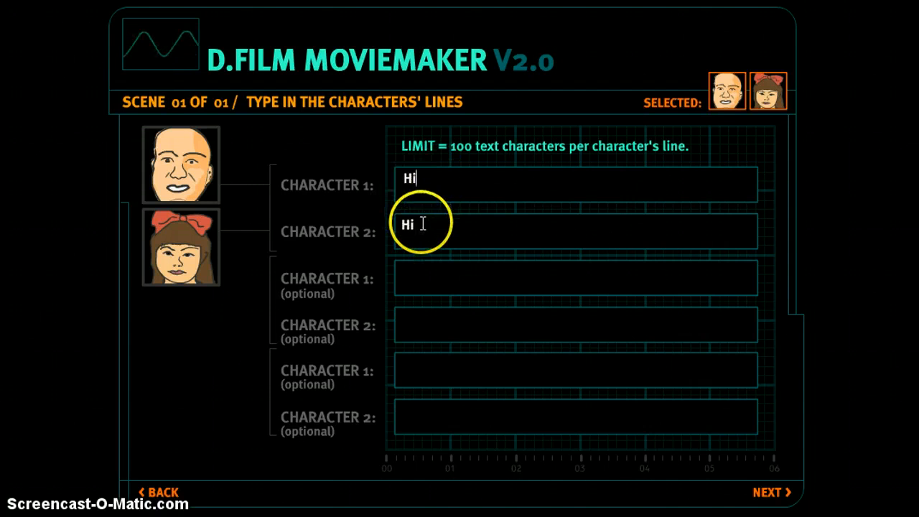
{"action": "left_click", "coordinate": [410, 266]}
{"action": "left_click", "coordinate": [425, 218]}
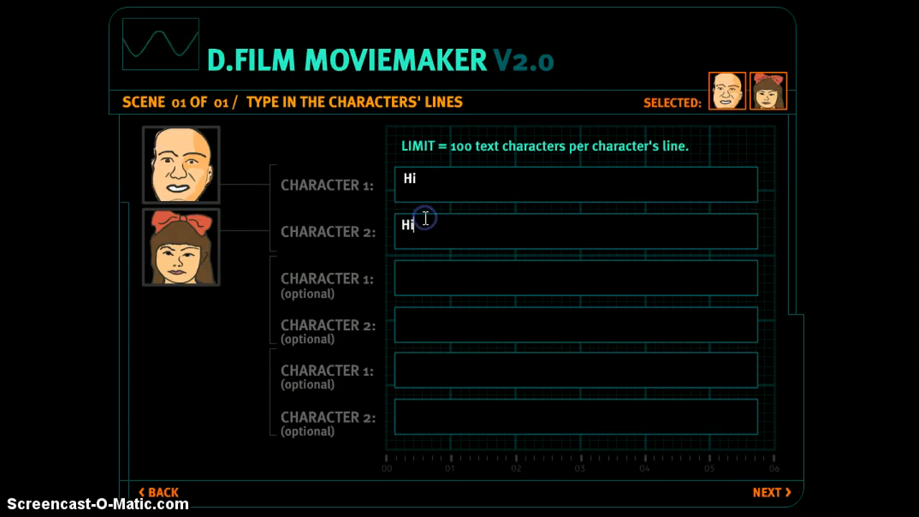
{"action": "key", "text": "BackSpace"}
{"action": "key", "text": "BackSpace"}
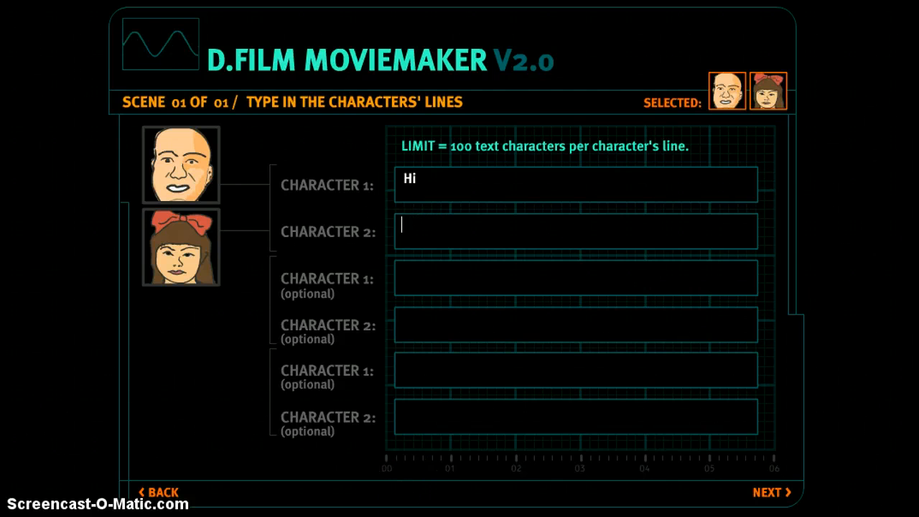
{"action": "left_click", "coordinate": [428, 177]}
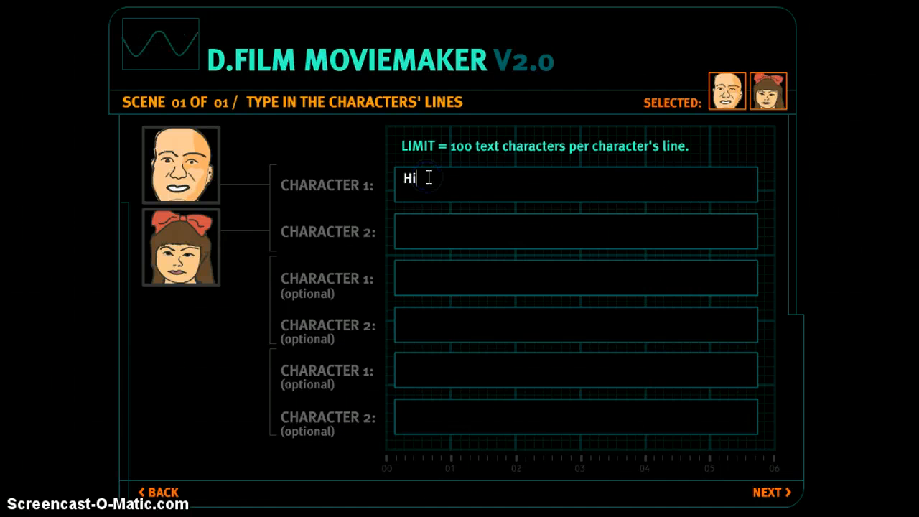
{"action": "key", "text": "BackSpace"}
{"action": "key", "text": "BackSpace"}
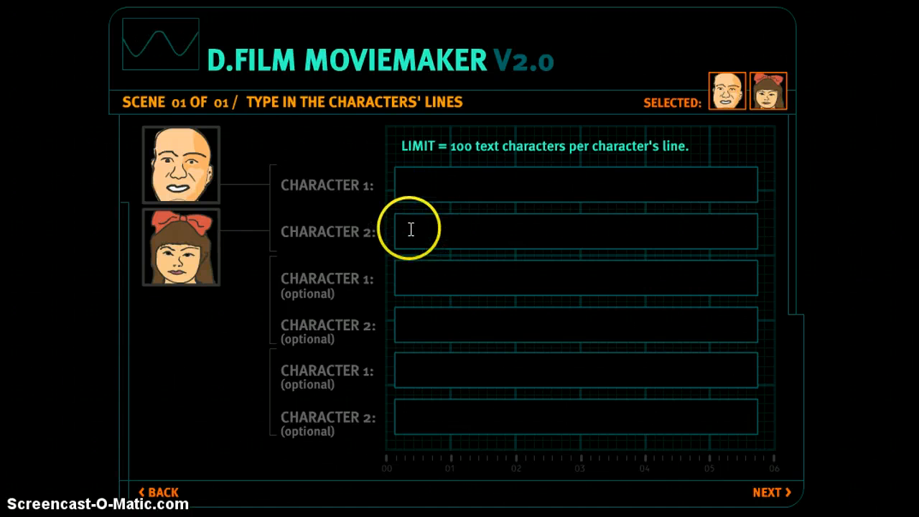
Step: Fill the first four lines with 'Hi', 'Hi', 'How are you?' and 'Fine'
{"action": "left_click", "coordinate": [418, 199]}
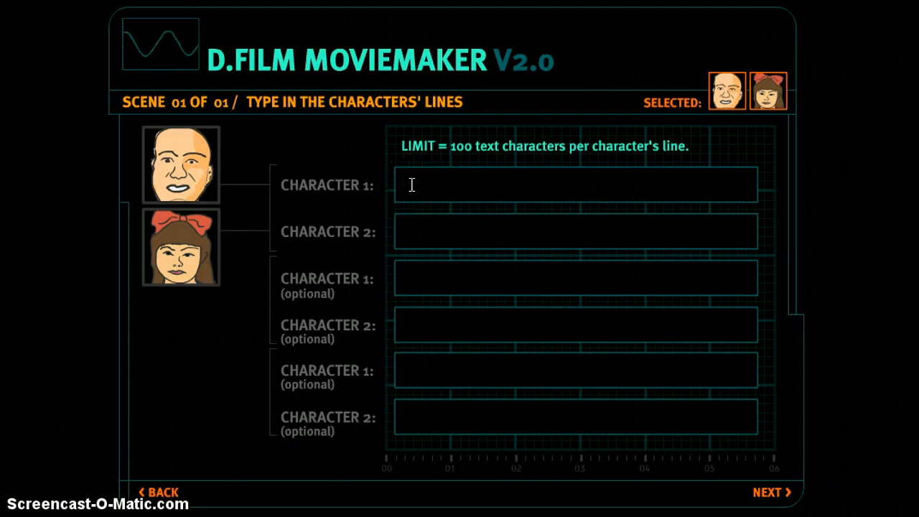
{"action": "type", "text": "Hi"}
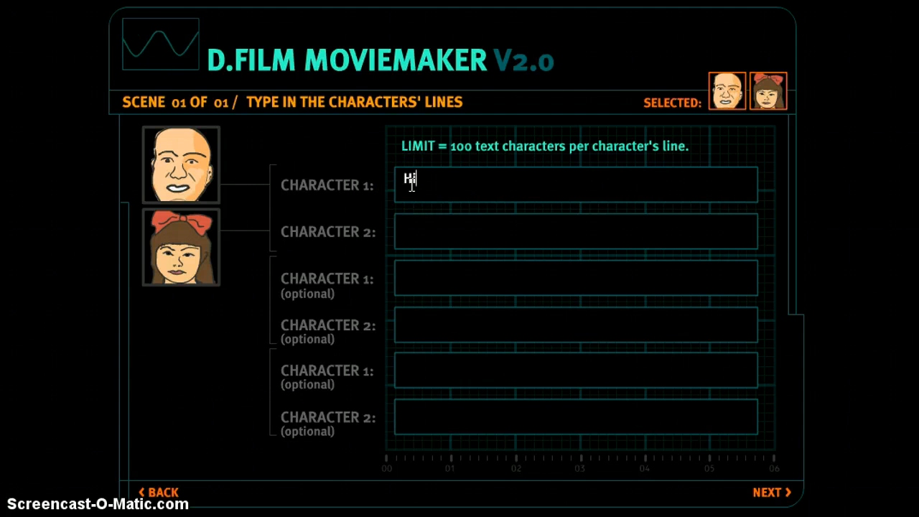
{"action": "left_click", "coordinate": [405, 241]}
{"action": "type", "text": "H"}
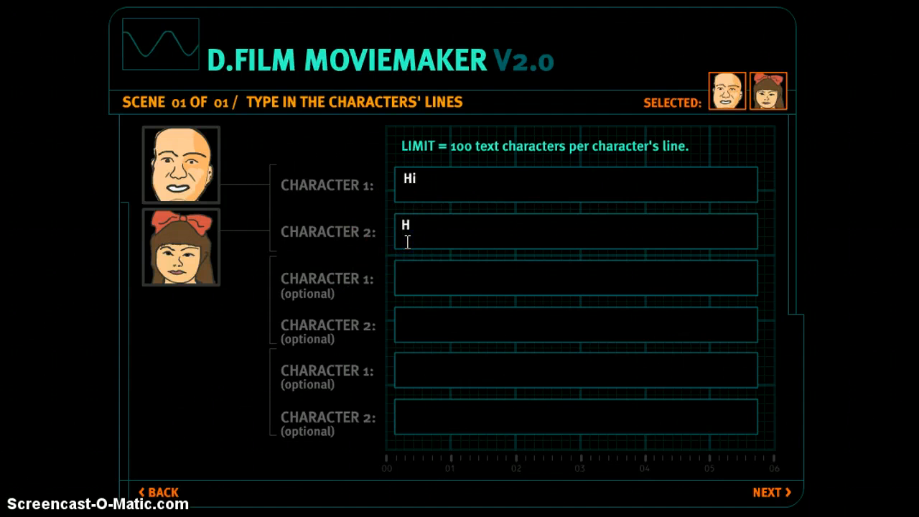
{"action": "type", "text": "i"}
{"action": "left_click", "coordinate": [395, 279]}
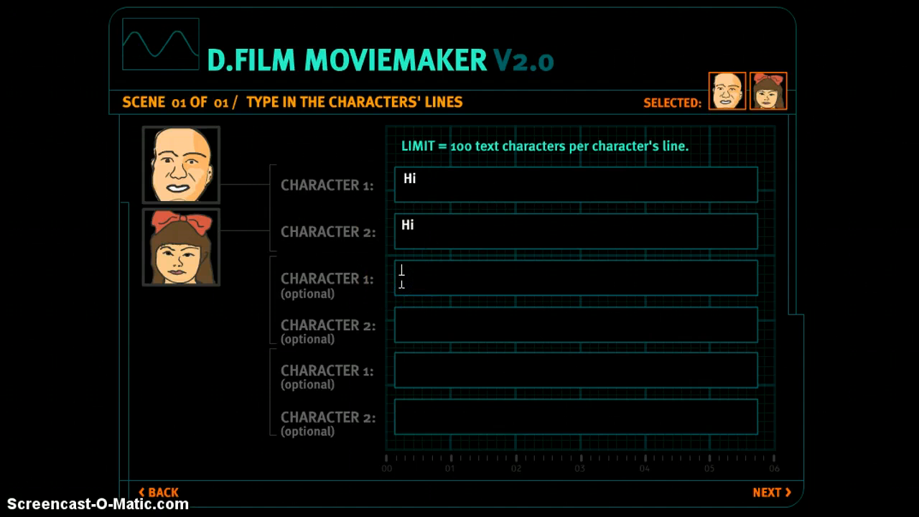
{"action": "type", "text": "Ho"}
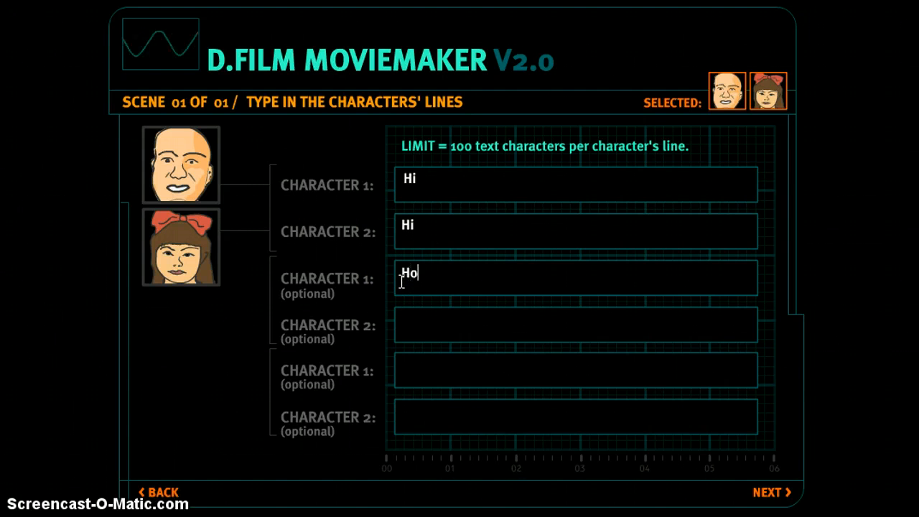
{"action": "type", "text": "w ar"}
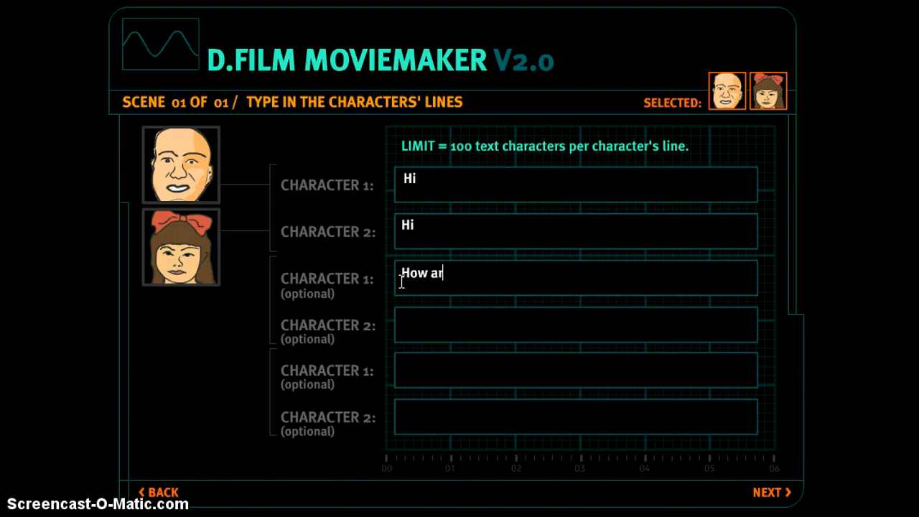
{"action": "type", "text": "e y"}
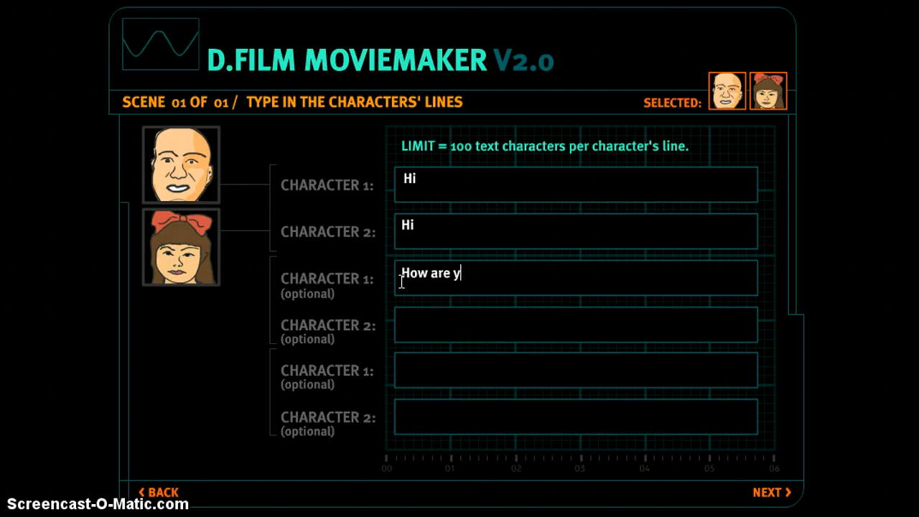
{"action": "type", "text": "ou?"}
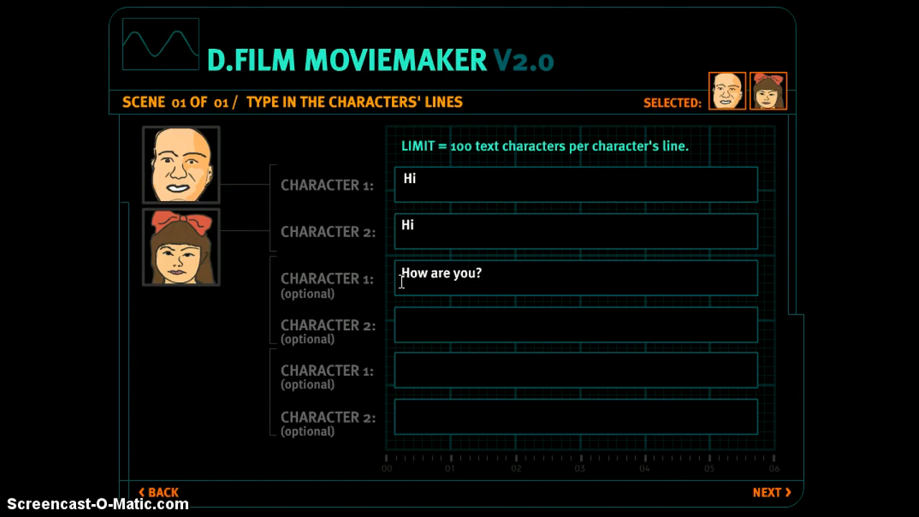
{"action": "left_click", "coordinate": [425, 333]}
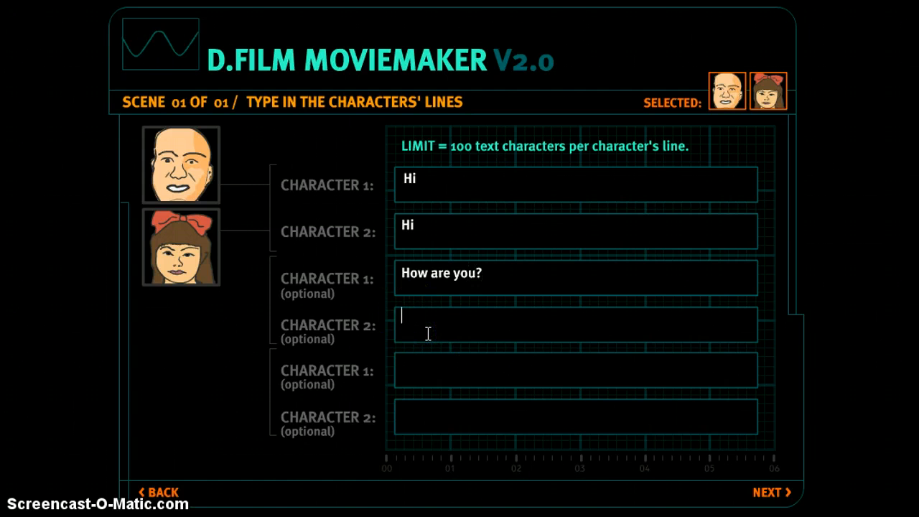
{"action": "type", "text": "Fine"}
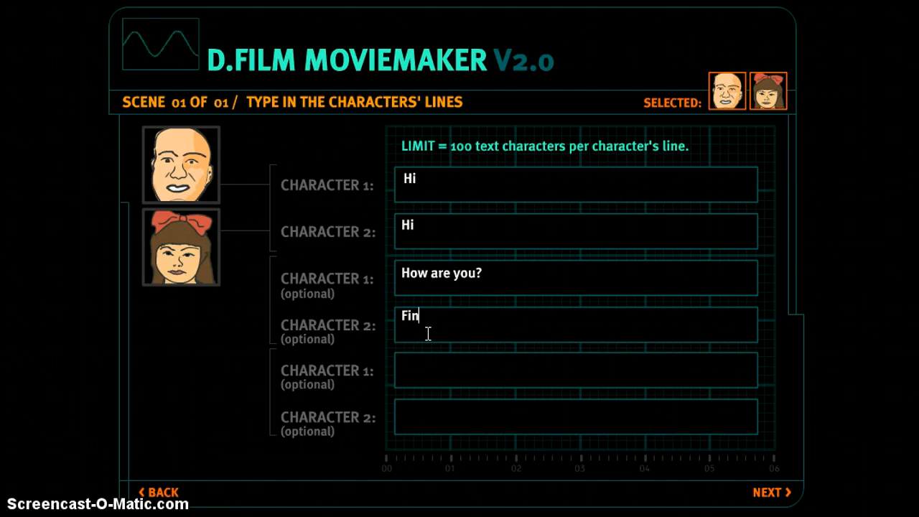
Step: Add 'What are you Studying' and 'History' as the last two lines
{"action": "left_click", "coordinate": [431, 367]}
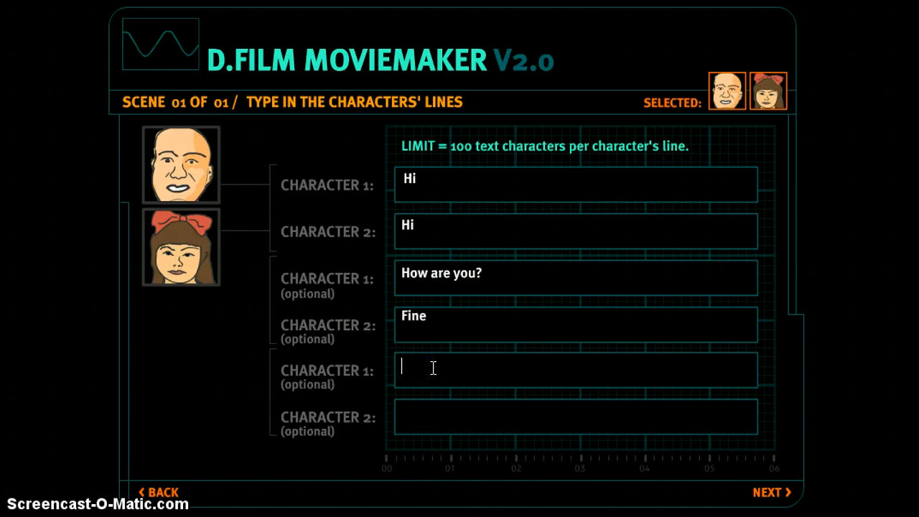
{"action": "type", "text": "Whar"}
{"action": "key", "text": "BackSpace"}
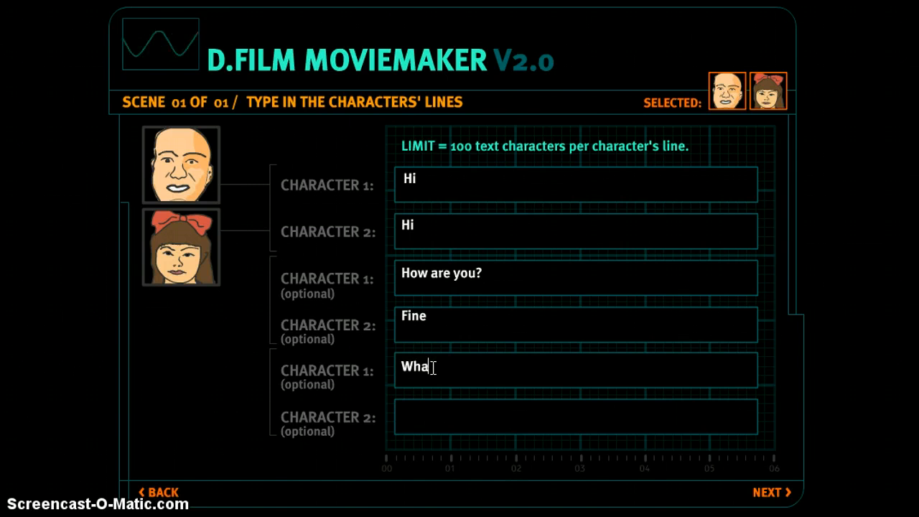
{"action": "type", "text": "t are "}
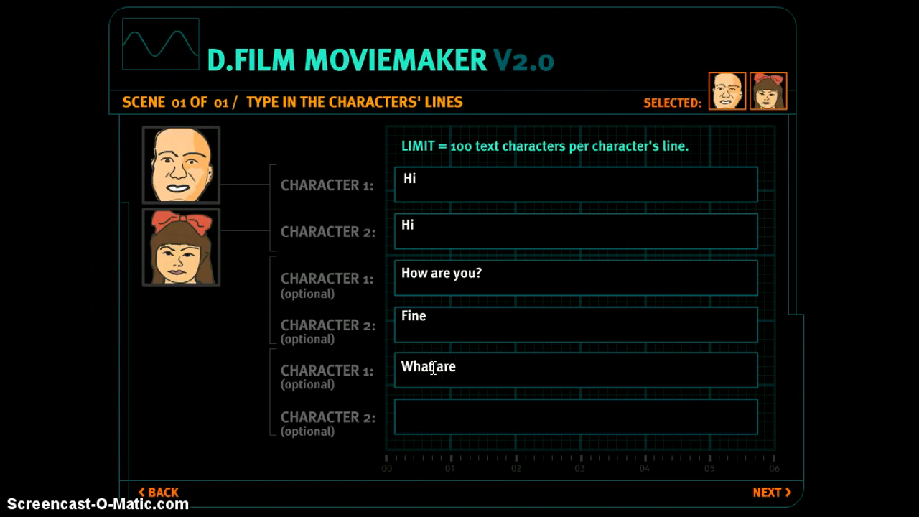
{"action": "type", "text": "you S"}
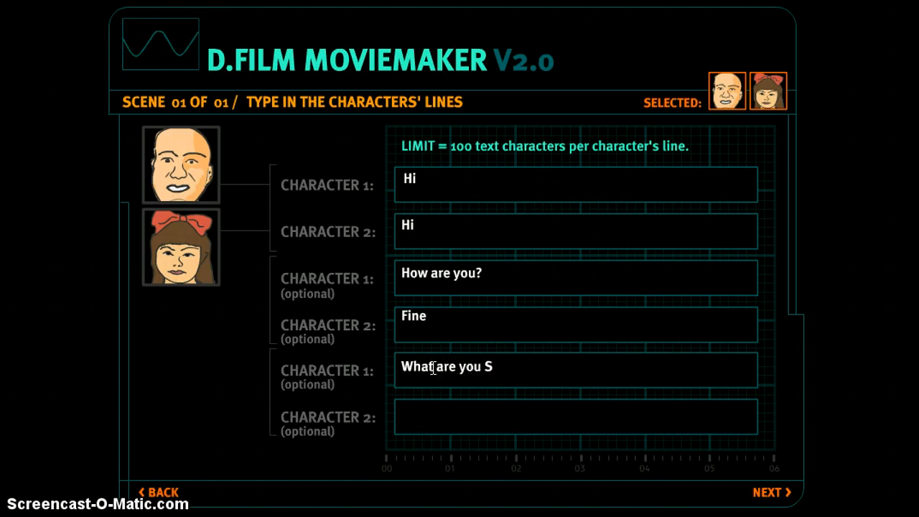
{"action": "type", "text": "tudy"}
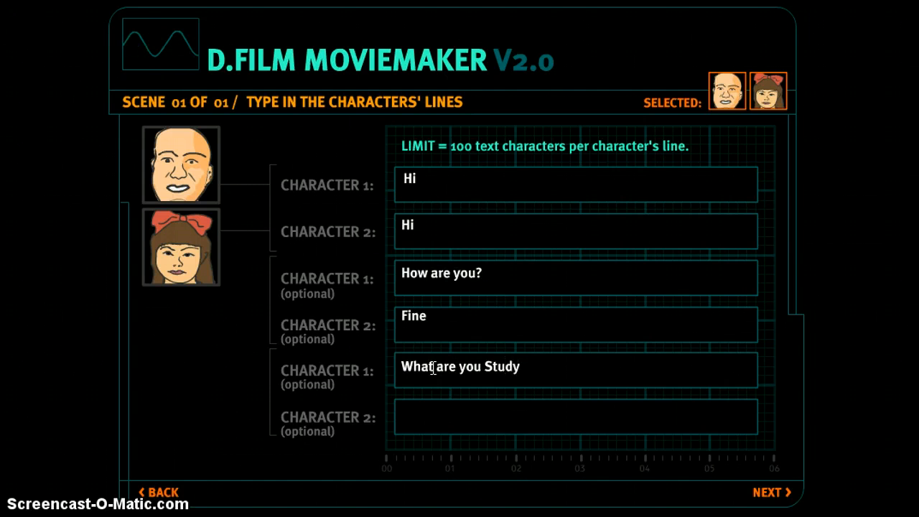
{"action": "type", "text": "ing?"}
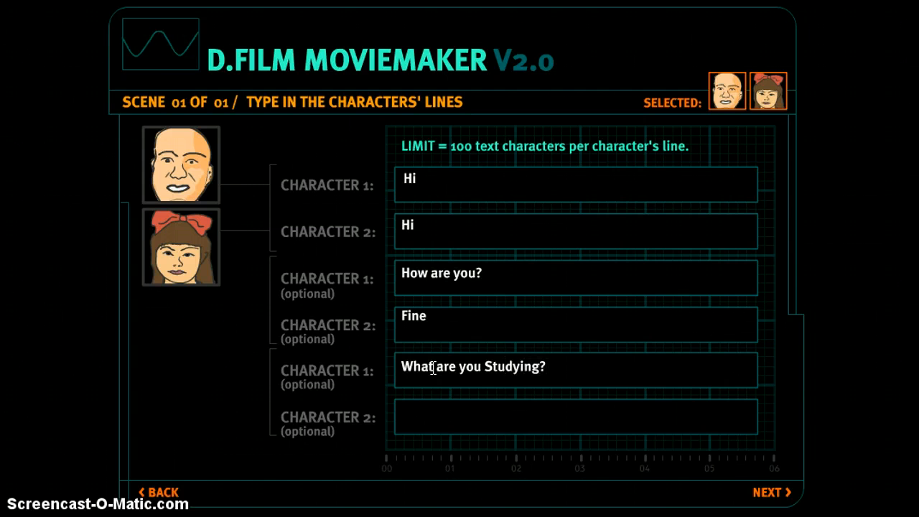
{"action": "left_click", "coordinate": [427, 417]}
{"action": "type", "text": "H"}
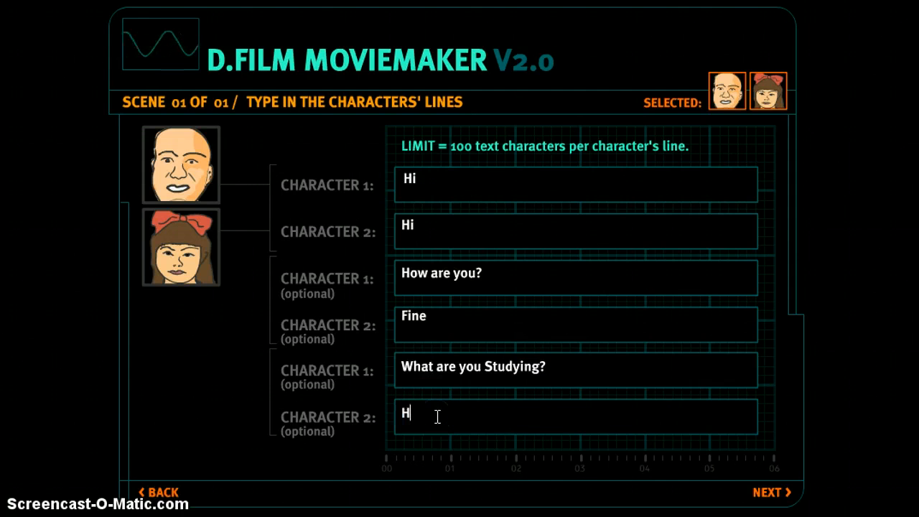
{"action": "type", "text": "isto"}
{"action": "left_click", "coordinate": [436, 410]}
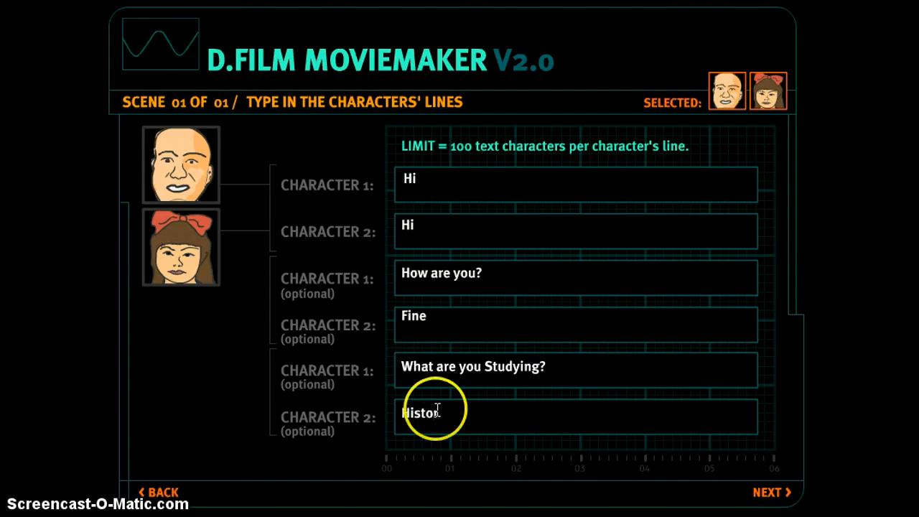
{"action": "type", "text": "ry"}
{"action": "left_click", "coordinate": [772, 495]}
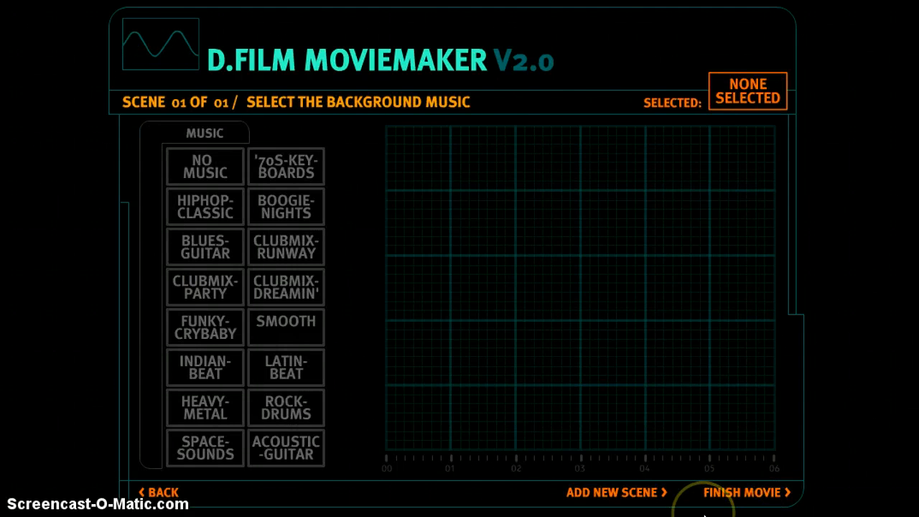
Step: Skip background music and add scene 02 to the movie
{"action": "left_click", "coordinate": [632, 494]}
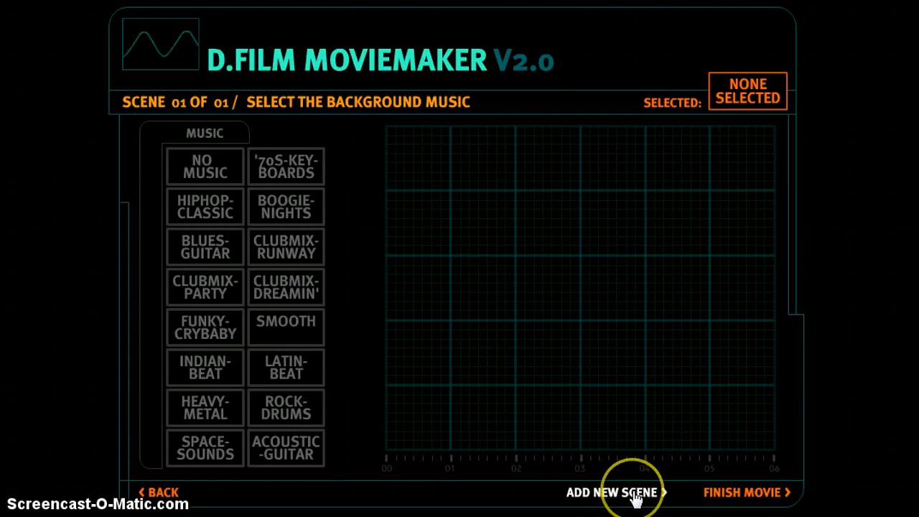
{"action": "left_click", "coordinate": [633, 494]}
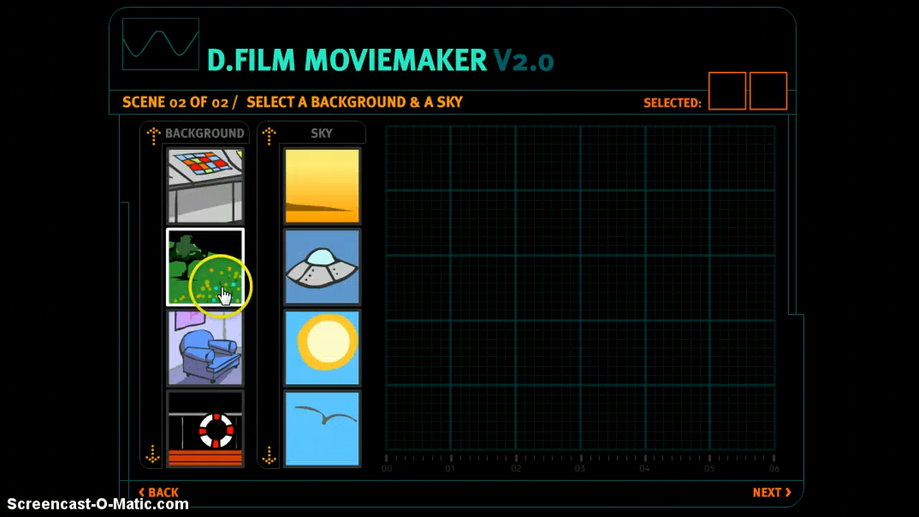
Step: Choose the snowy Matterhorn background and the orange sky for scene 02
{"action": "left_click", "coordinate": [151, 458]}
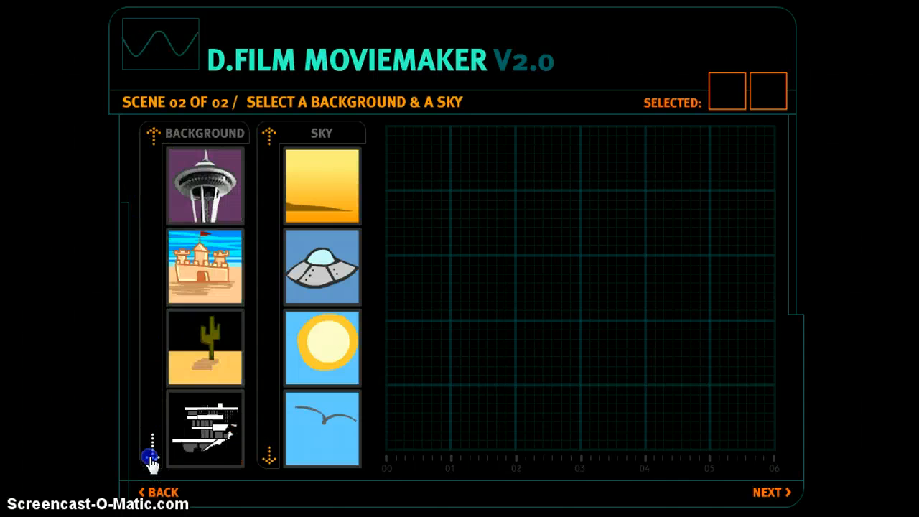
{"action": "left_click", "coordinate": [151, 457]}
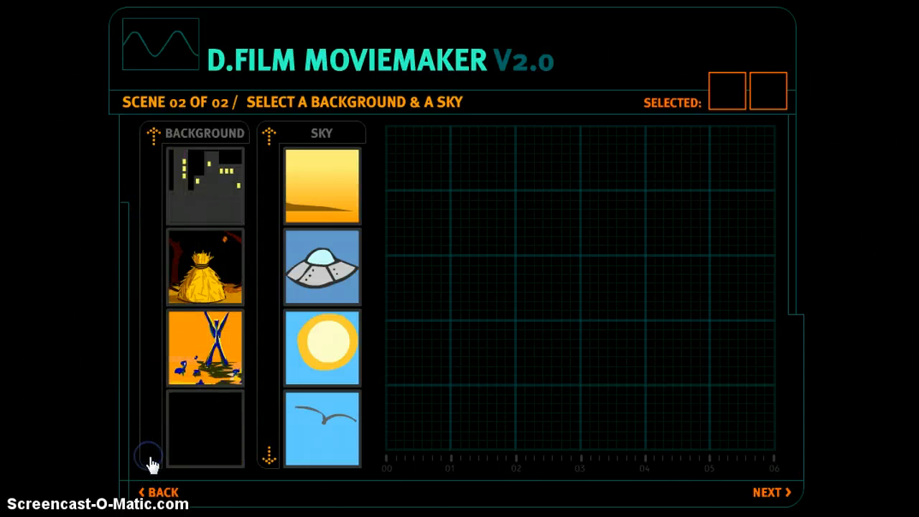
{"action": "left_click", "coordinate": [153, 134]}
{"action": "left_click", "coordinate": [153, 135]}
{"action": "left_click", "coordinate": [153, 134]}
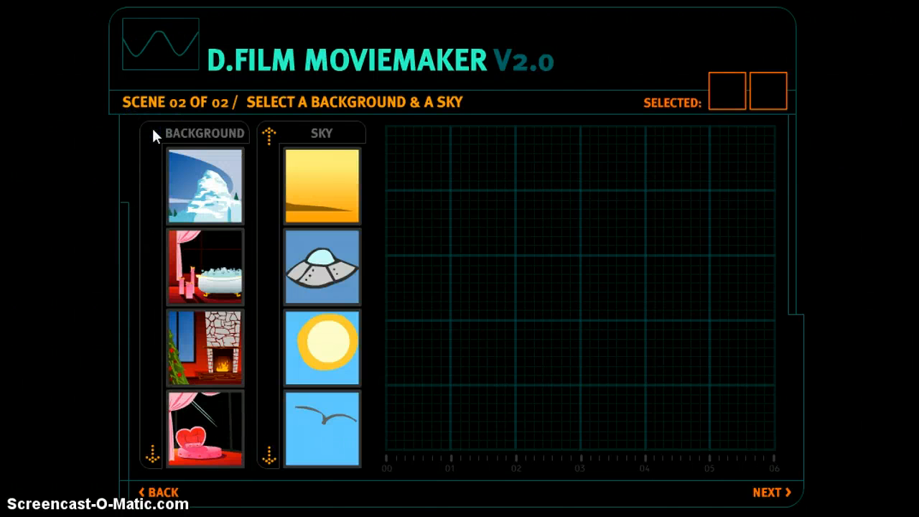
{"action": "left_click", "coordinate": [186, 188]}
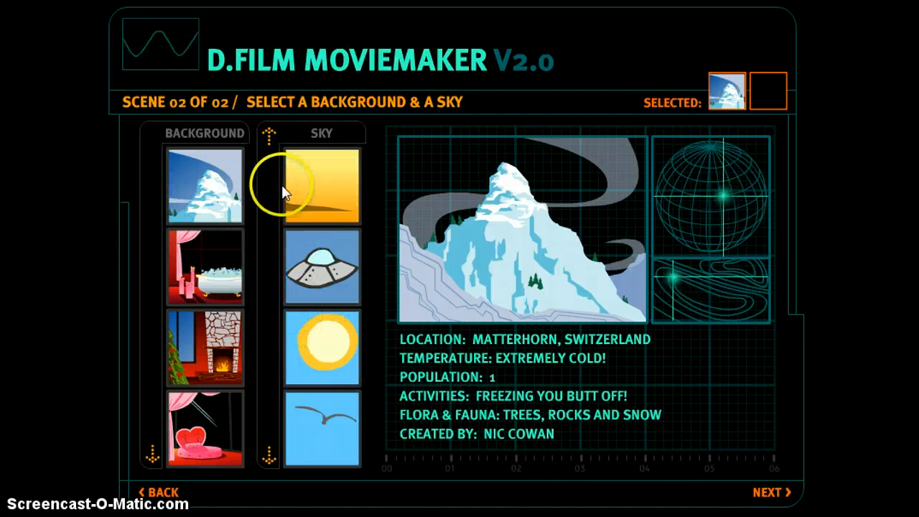
{"action": "left_click", "coordinate": [304, 203]}
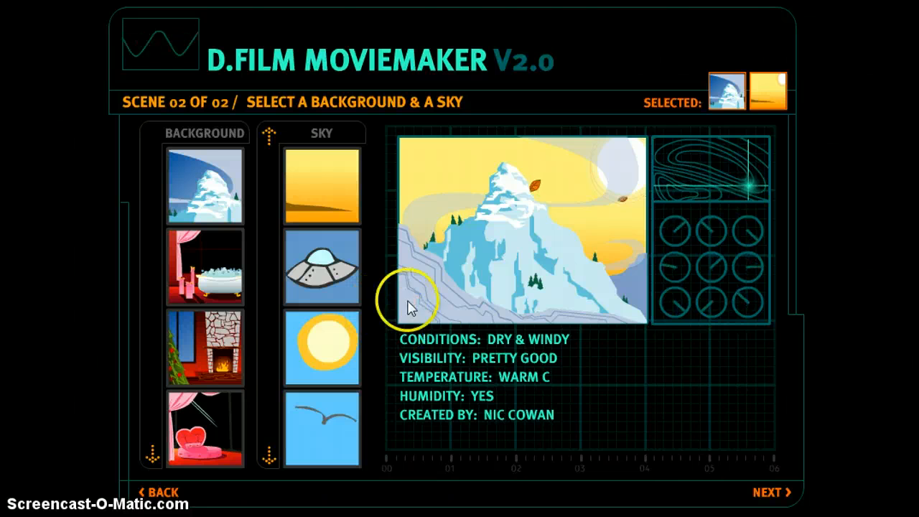
{"action": "left_click", "coordinate": [779, 501]}
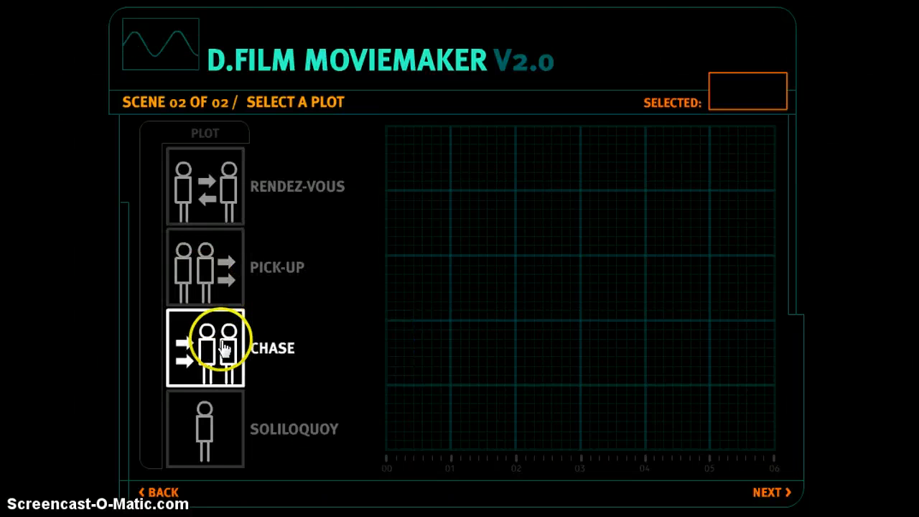
Step: Pick Rendez-Vous as the plot, the bald man as Character 1, the red-bow girl as Character 2
{"action": "left_click", "coordinate": [213, 203]}
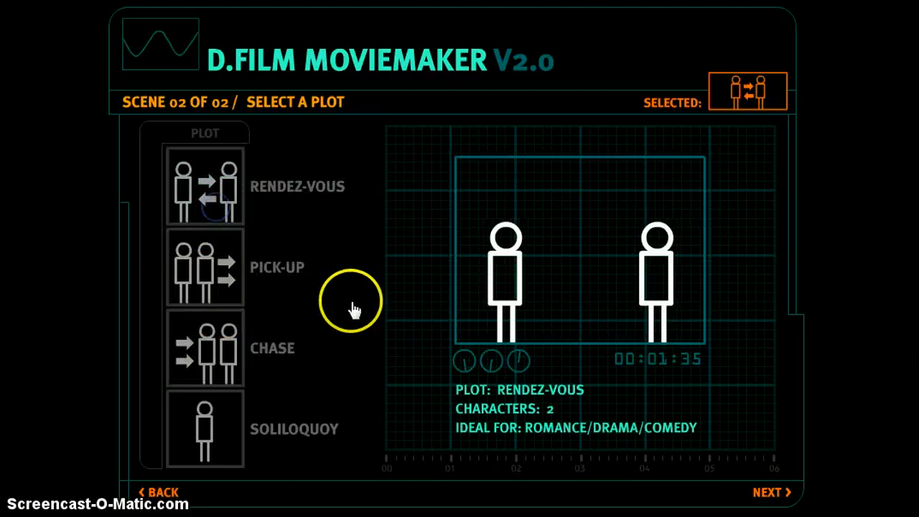
{"action": "left_click", "coordinate": [761, 494]}
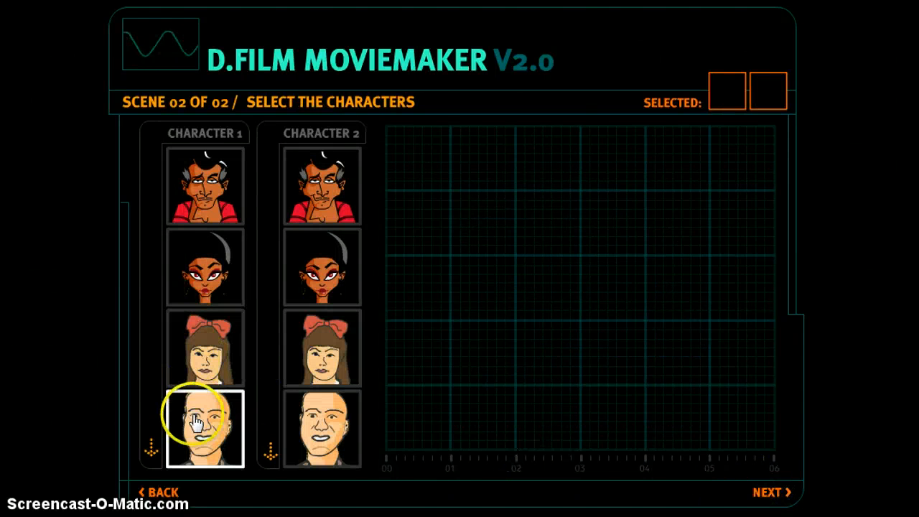
{"action": "left_click", "coordinate": [195, 422]}
{"action": "left_click", "coordinate": [320, 346]}
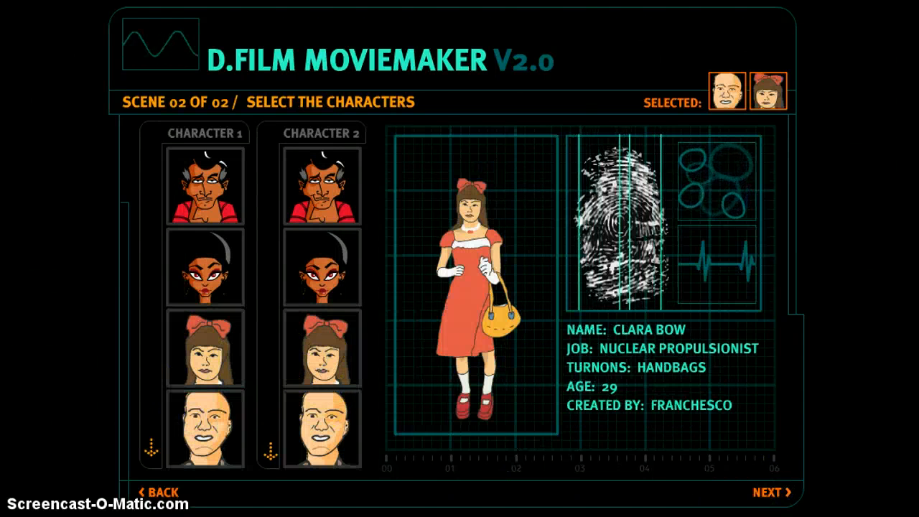
{"action": "left_click", "coordinate": [779, 493]}
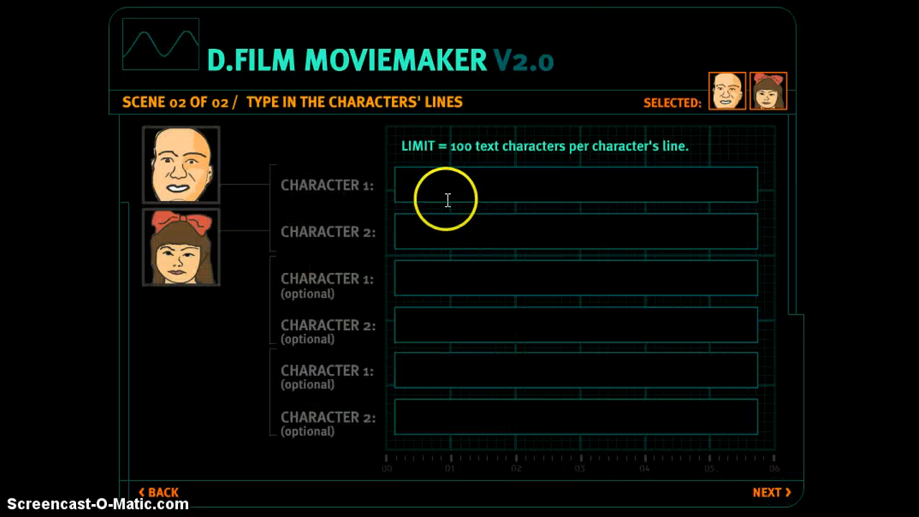
Step: Write Character 1's line 'What about you?' and Character 2's reply about studying chemistry
{"action": "left_click", "coordinate": [424, 178]}
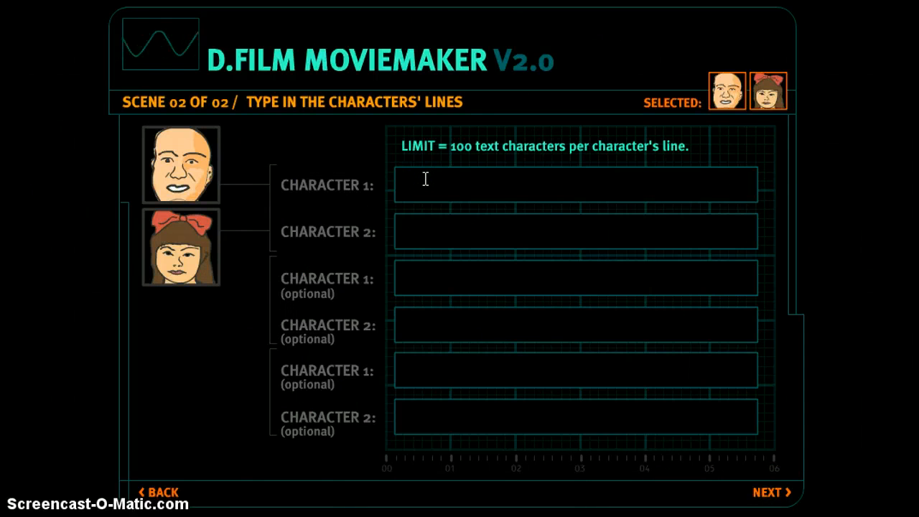
{"action": "type", "text": "W"}
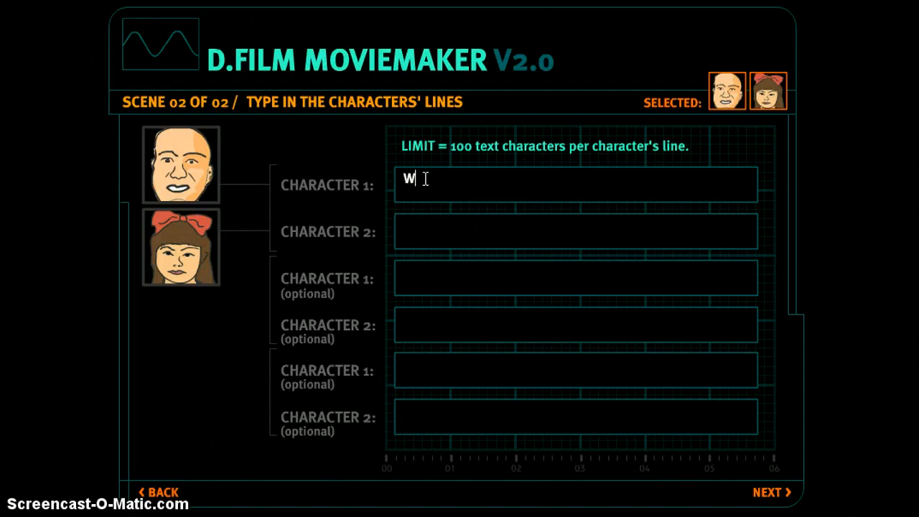
{"action": "type", "text": "hat"}
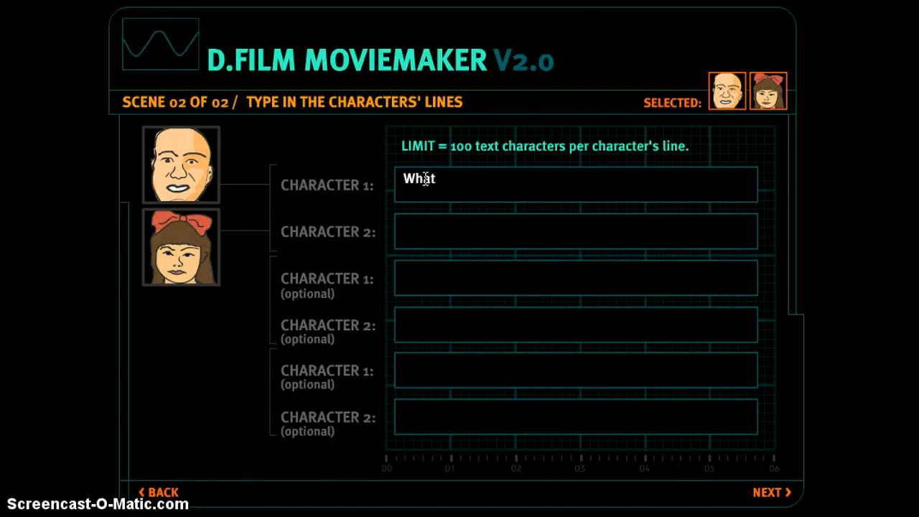
{"action": "type", "text": " abo"}
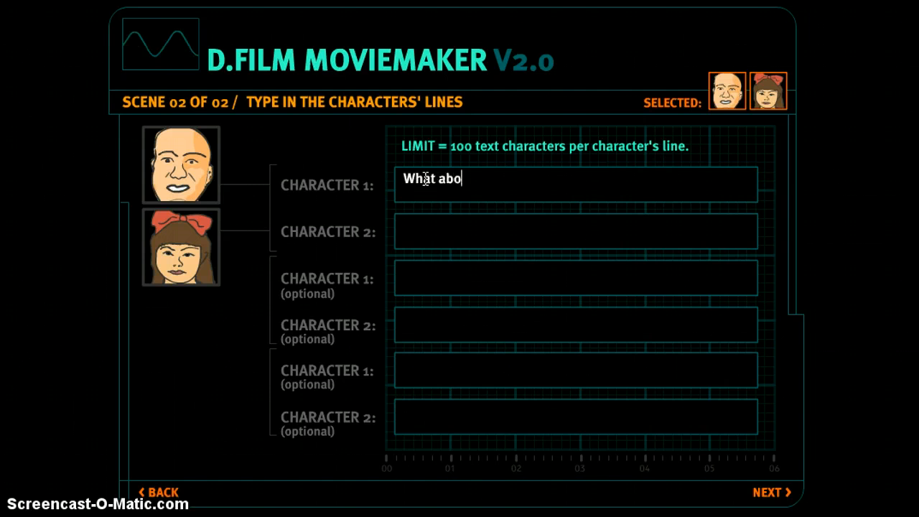
{"action": "type", "text": "ut you?"}
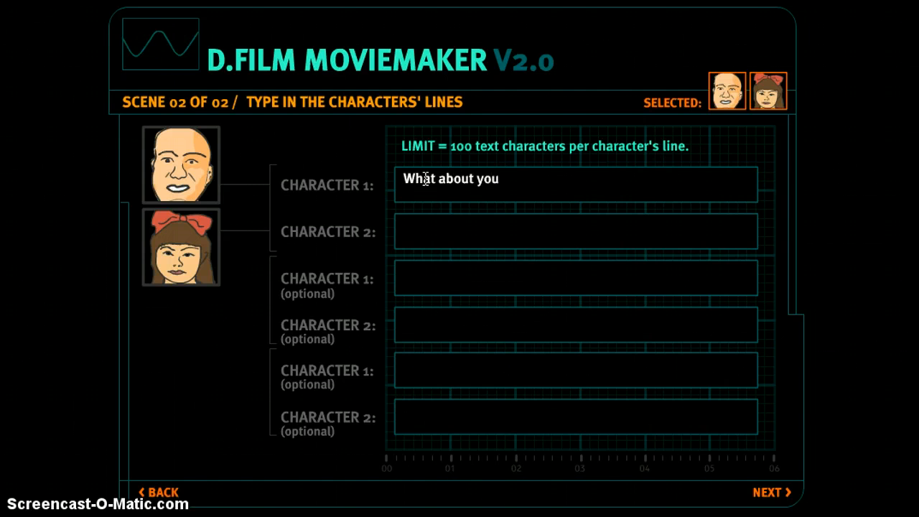
{"action": "left_click", "coordinate": [453, 237]}
{"action": "type", "text": "i s"}
{"action": "key", "text": "BackSpace"}
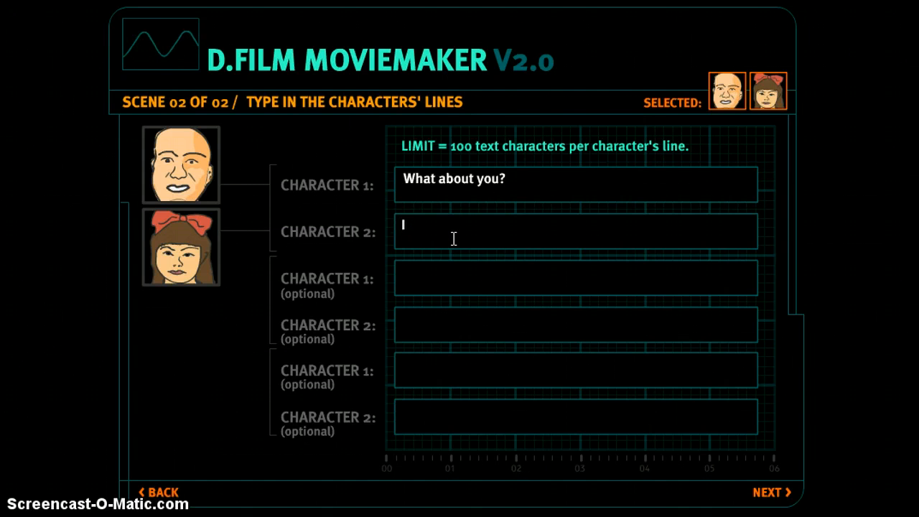
{"action": "type", "text": "stud"}
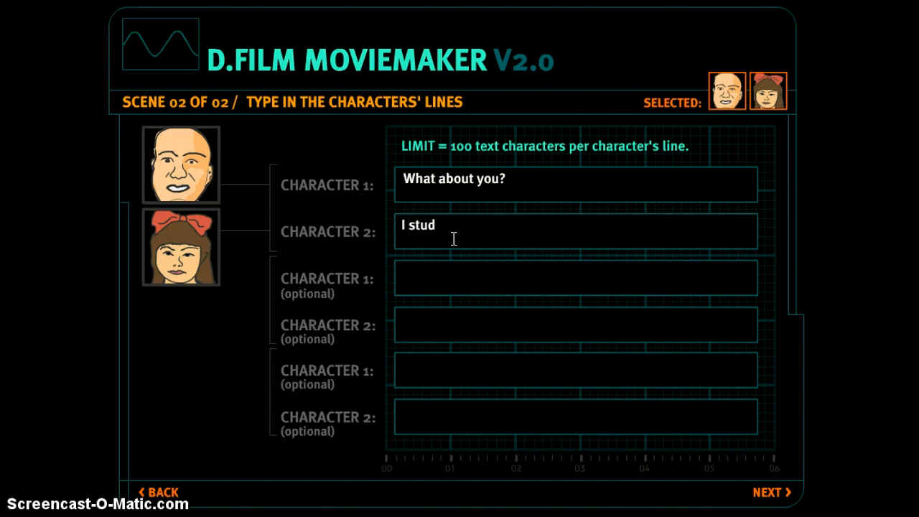
{"action": "type", "text": "y"}
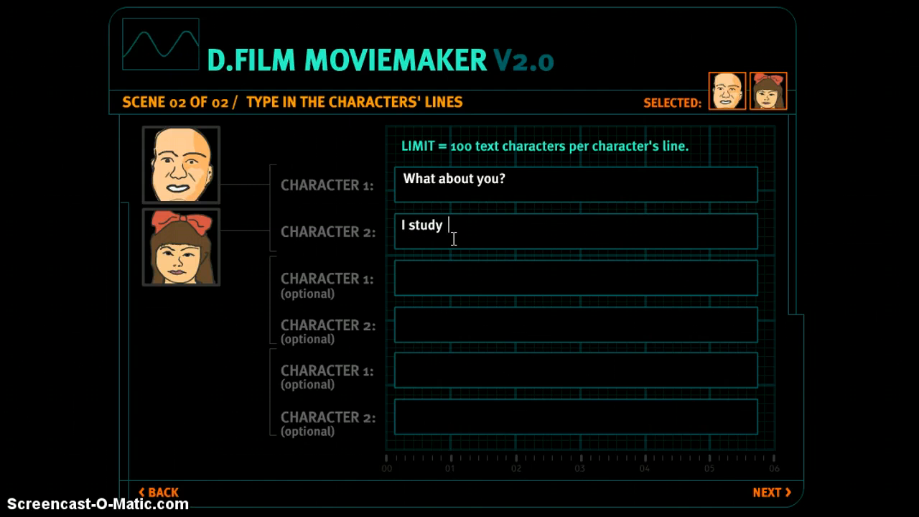
{"action": "type", "text": "Che"}
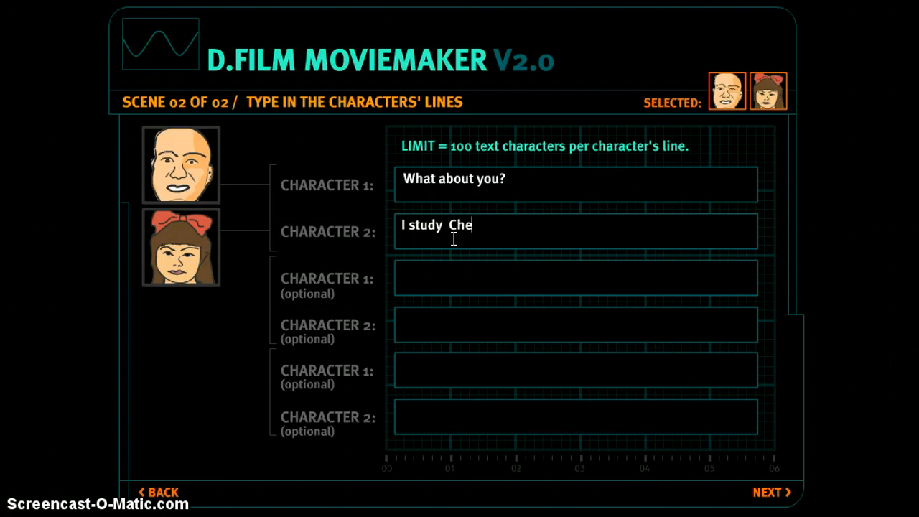
{"action": "type", "text": "mistry"}
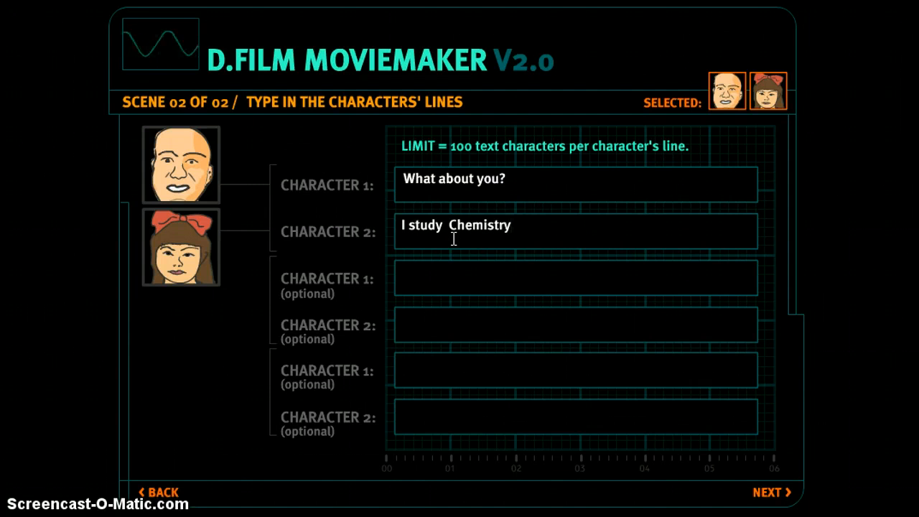
Step: Add the question 'Have you applied in the parttime Job announce…?' and the reply 'Not yet'
{"action": "left_click", "coordinate": [426, 279]}
{"action": "type", "text": "H"}
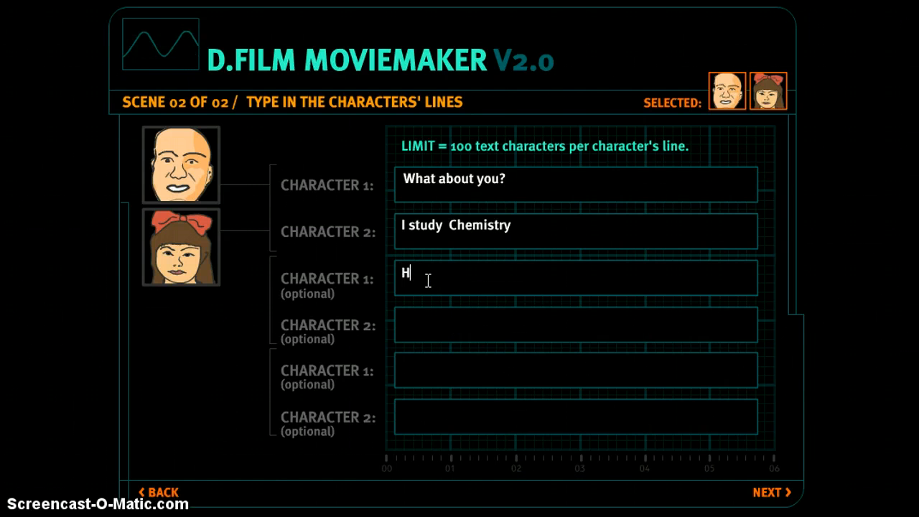
{"action": "type", "text": "ave yo"}
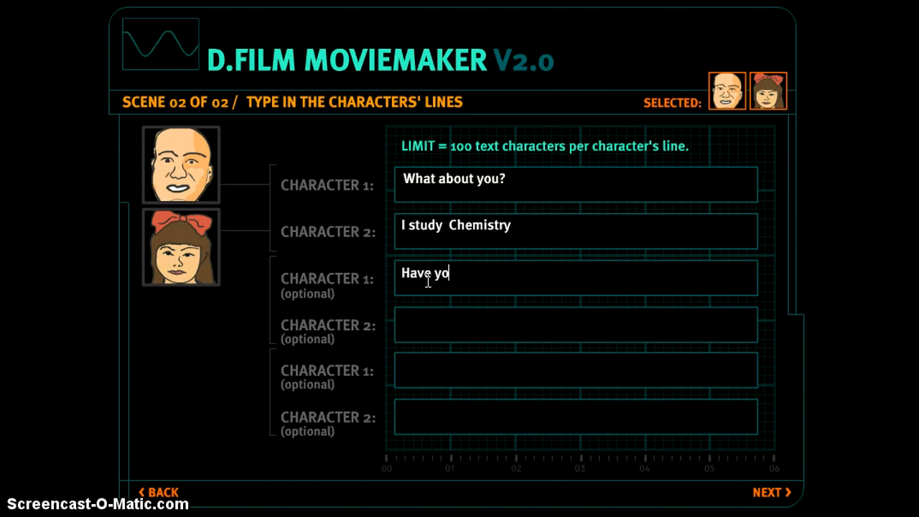
{"action": "type", "text": "u applied"}
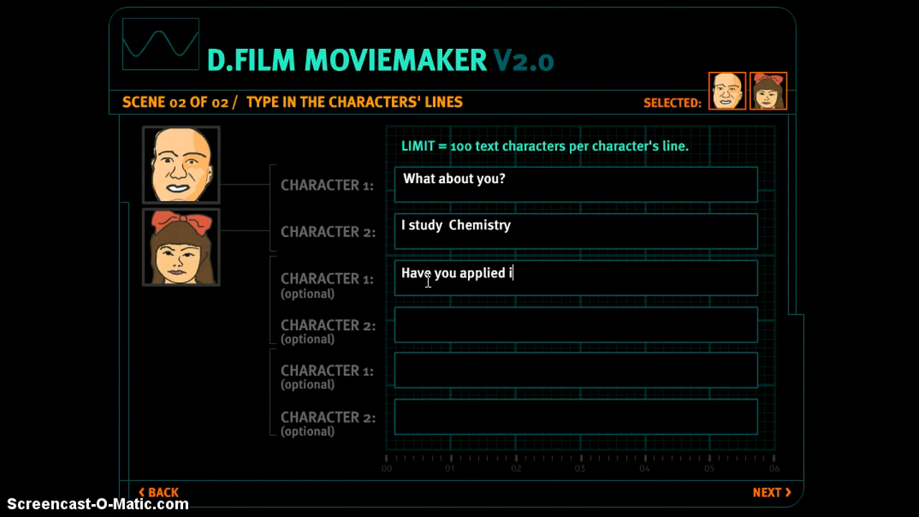
{"action": "type", "text": "in the"}
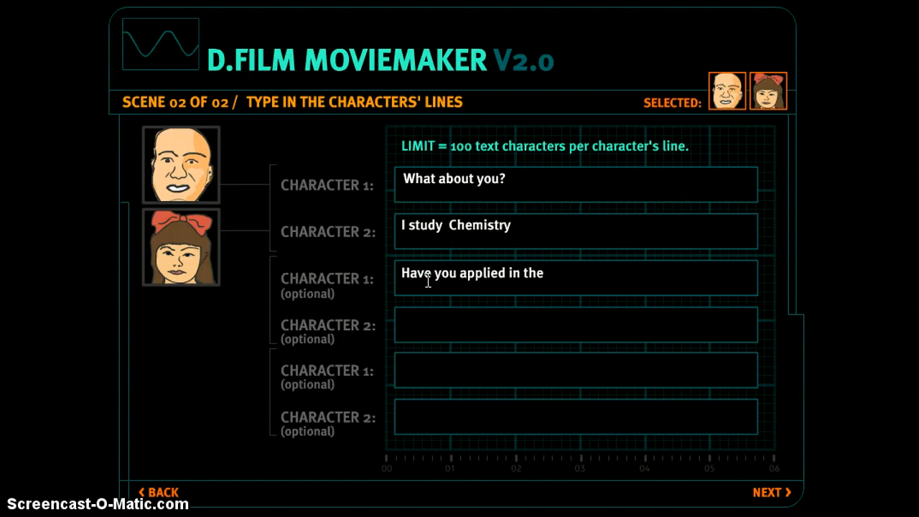
{"action": "type", "text": " Jo"}
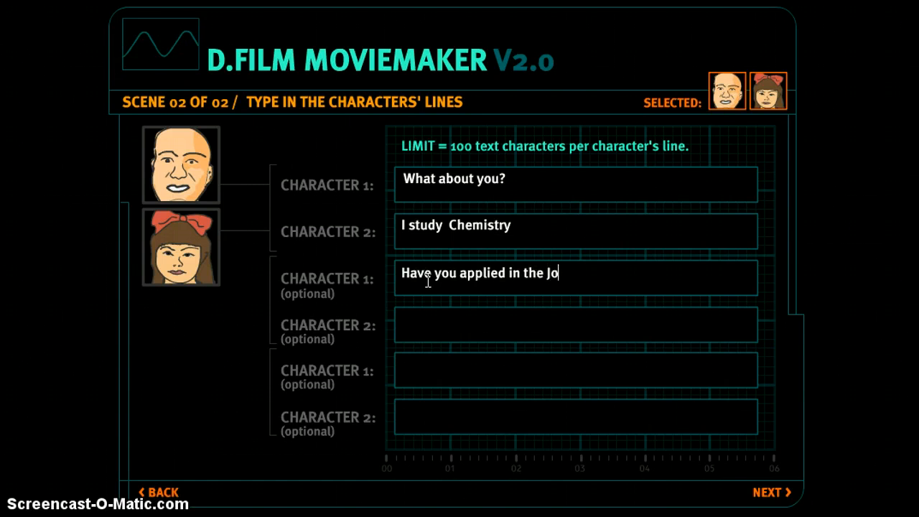
{"action": "type", "text": "b an"}
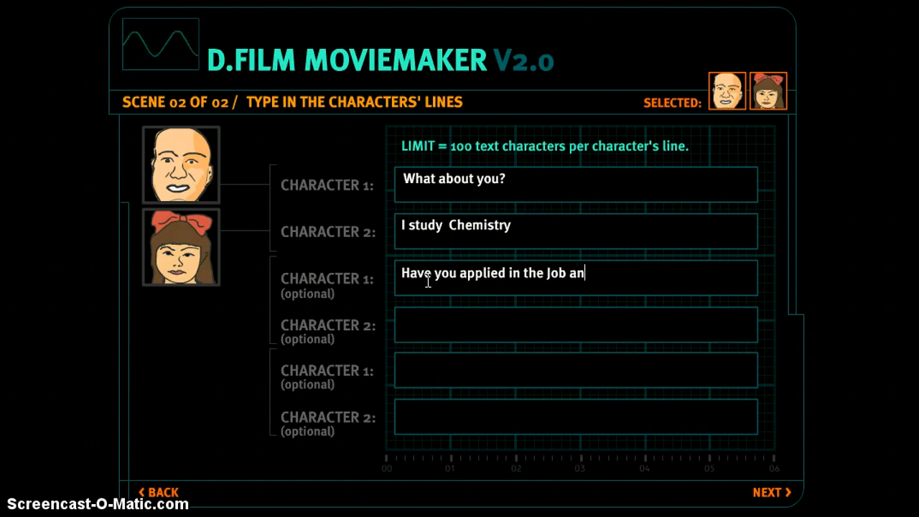
{"action": "type", "text": "nounced"}
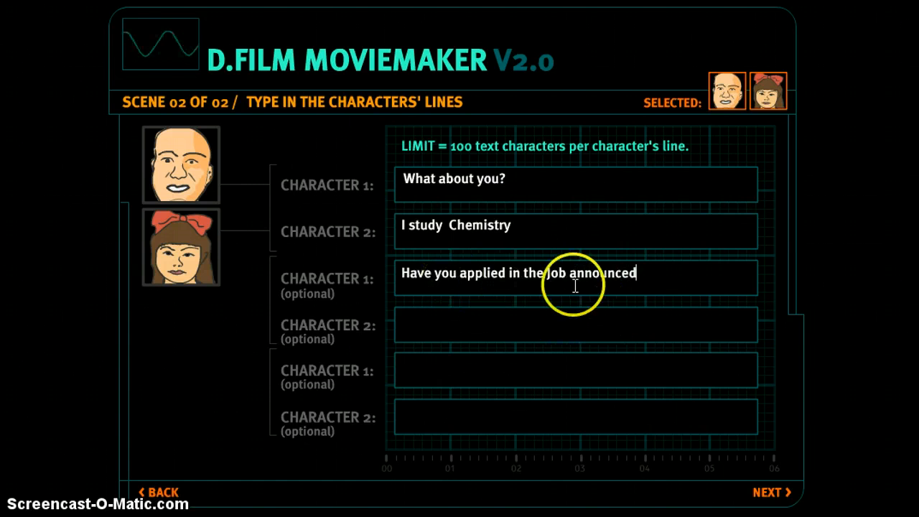
{"action": "left_click", "coordinate": [544, 279]}
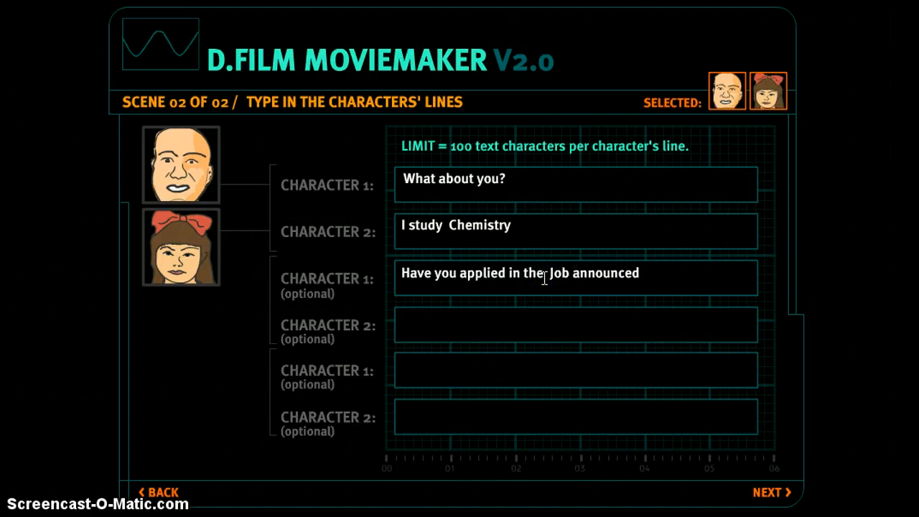
{"action": "type", "text": "part "}
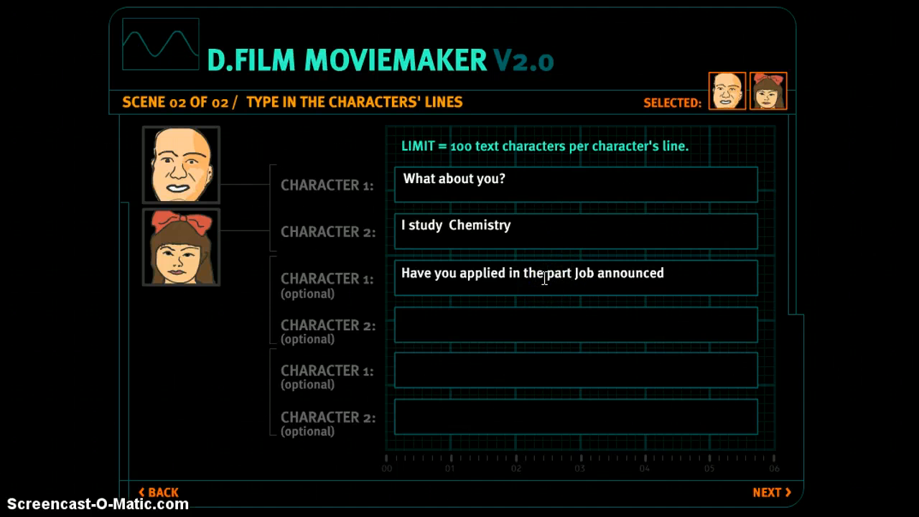
{"action": "type", "text": "time"}
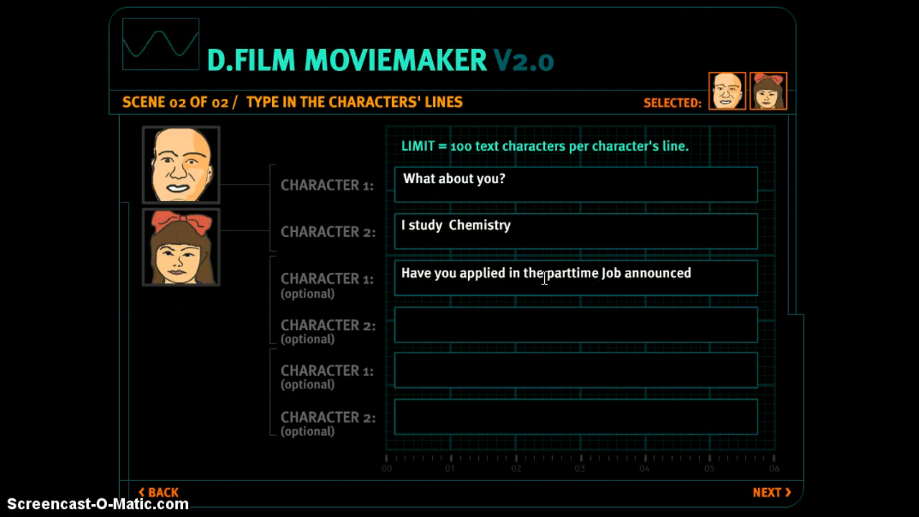
{"action": "left_click", "coordinate": [692, 273]}
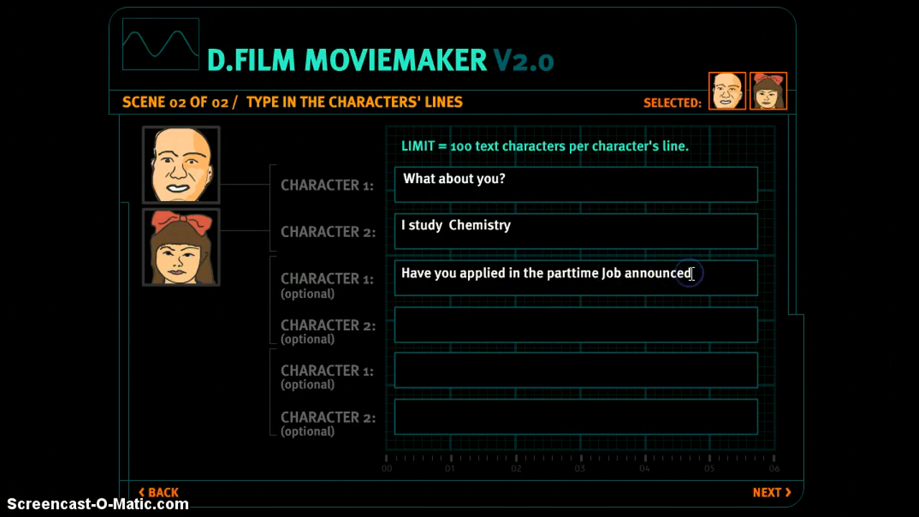
{"action": "type", "text": "?"}
{"action": "left_click", "coordinate": [617, 317]}
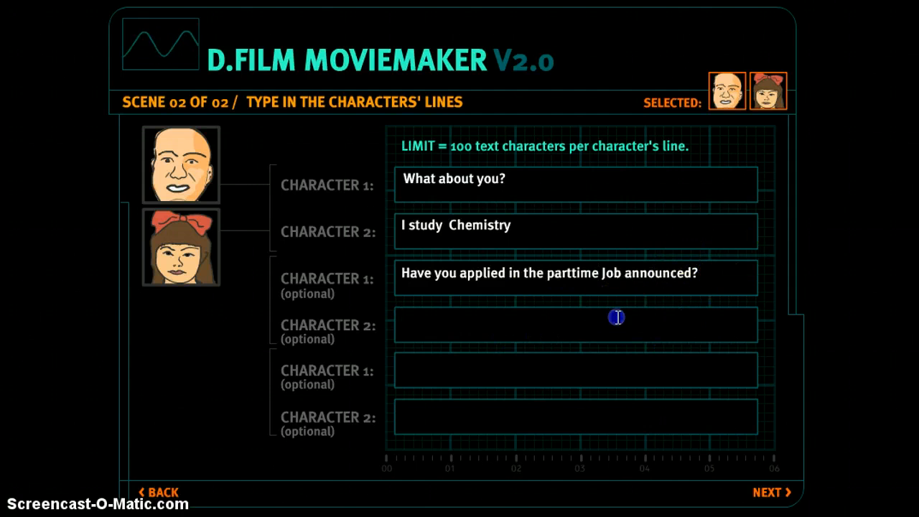
{"action": "type", "text": "N"}
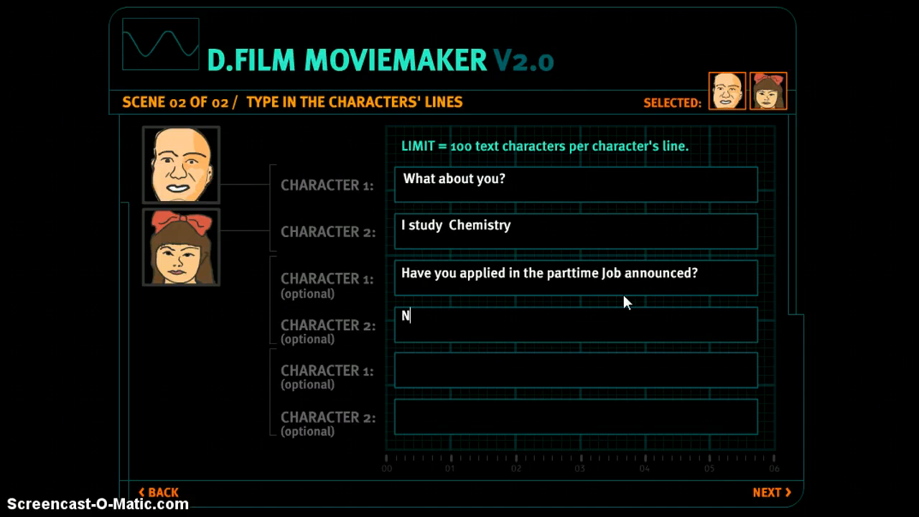
{"action": "type", "text": "ot y"}
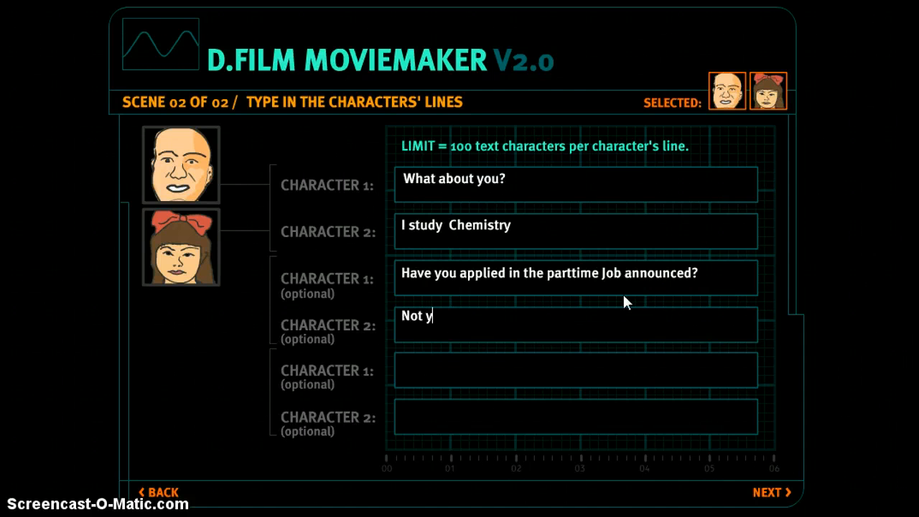
{"action": "type", "text": "et"}
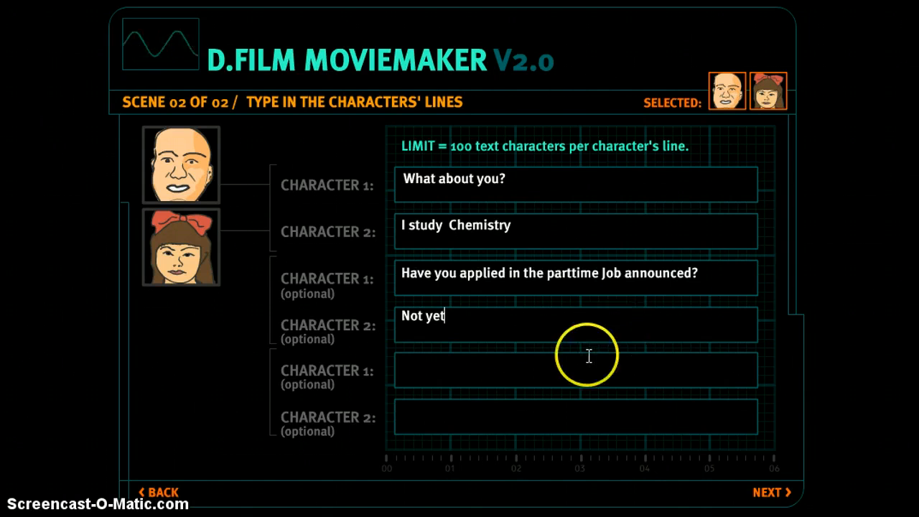
Step: Finish with 'Wish you all the best' and a capitalised 'Thank you' reply
{"action": "left_click", "coordinate": [502, 375]}
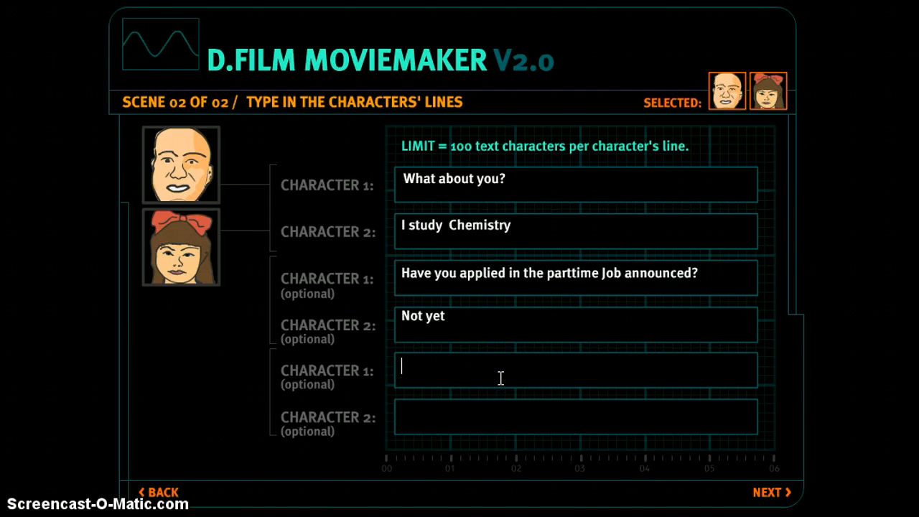
{"action": "type", "text": "Wish"}
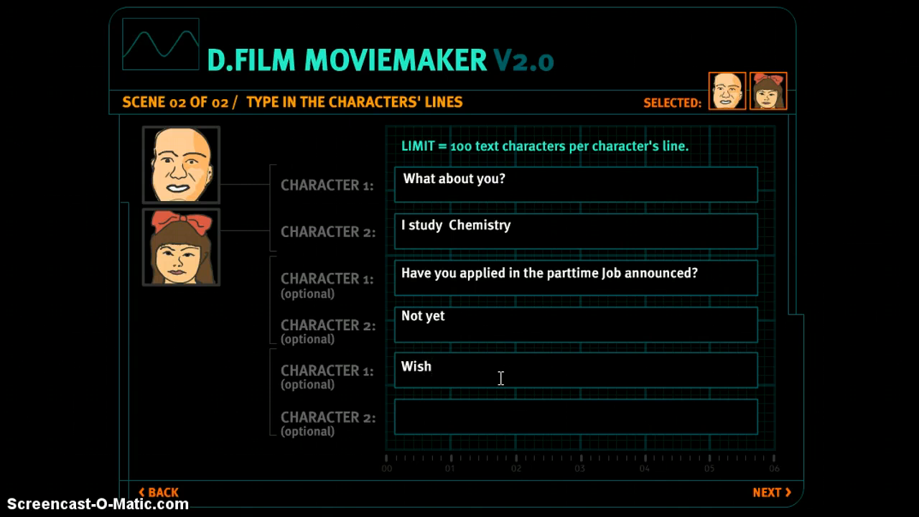
{"action": "type", "text": " you all"}
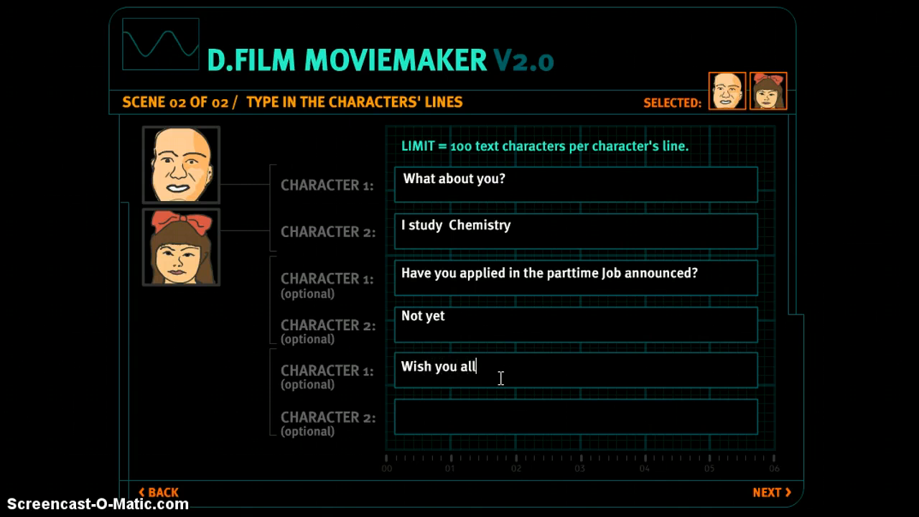
{"action": "type", "text": " the "}
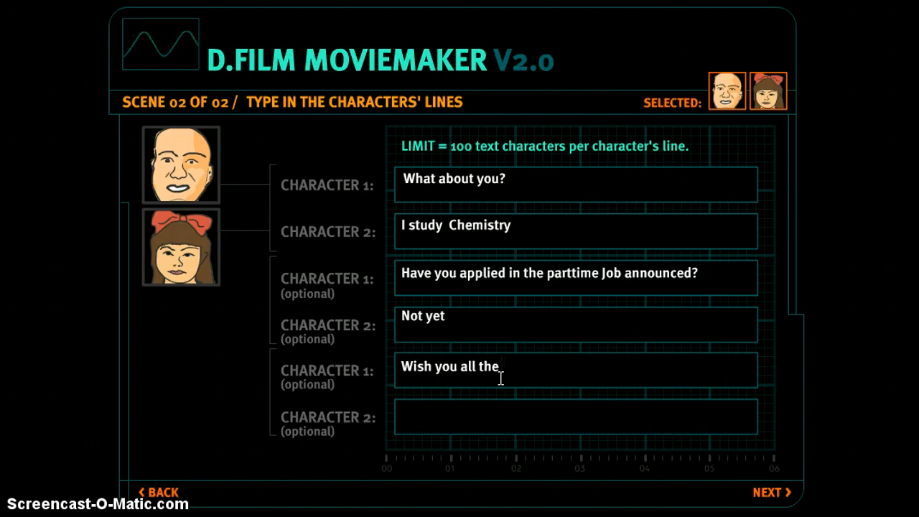
{"action": "type", "text": "best"}
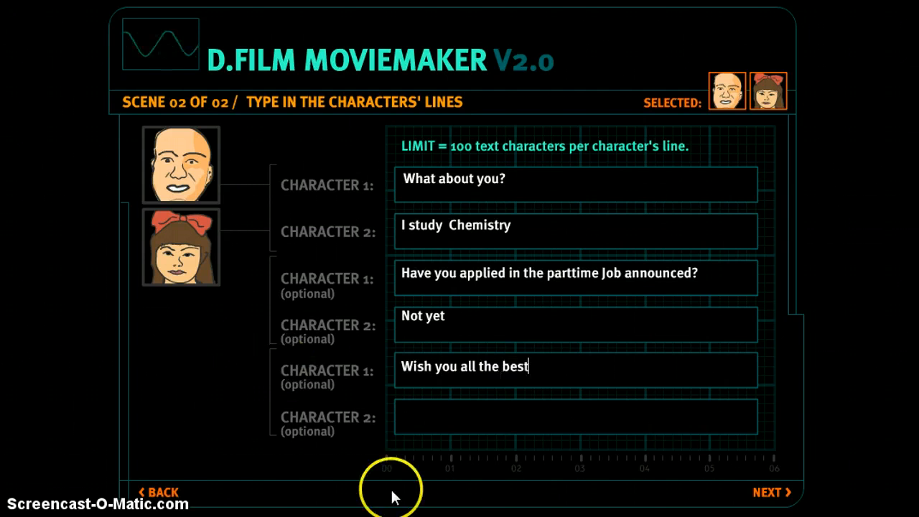
{"action": "left_click", "coordinate": [419, 403]}
{"action": "type", "text": "thank you"}
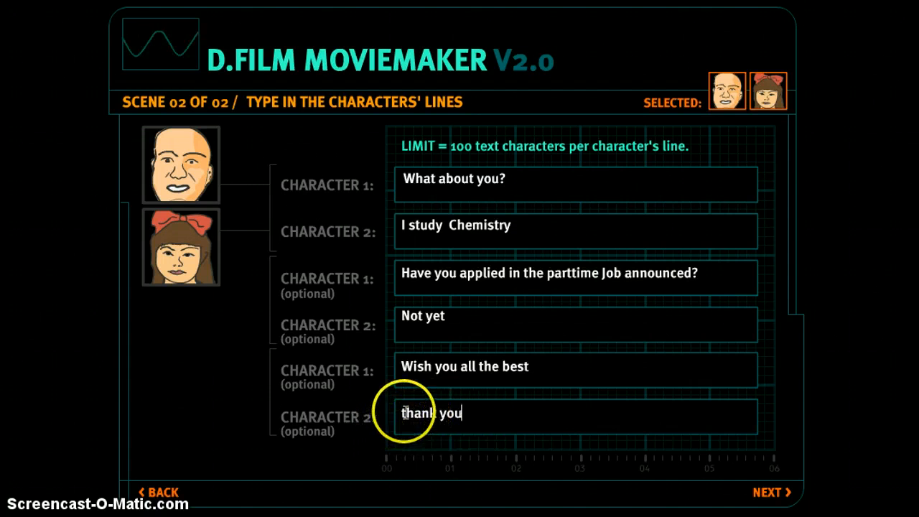
{"action": "left_click", "coordinate": [406, 413]}
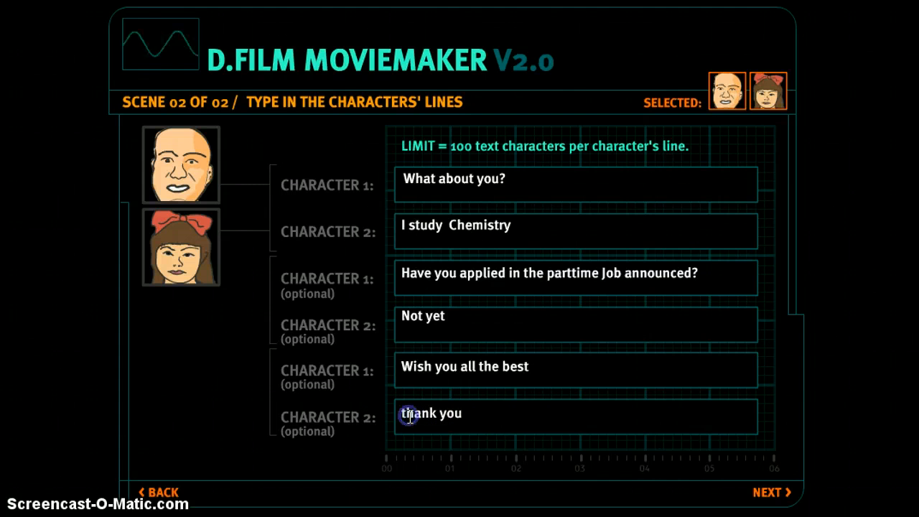
{"action": "key", "text": "BackSpace"}
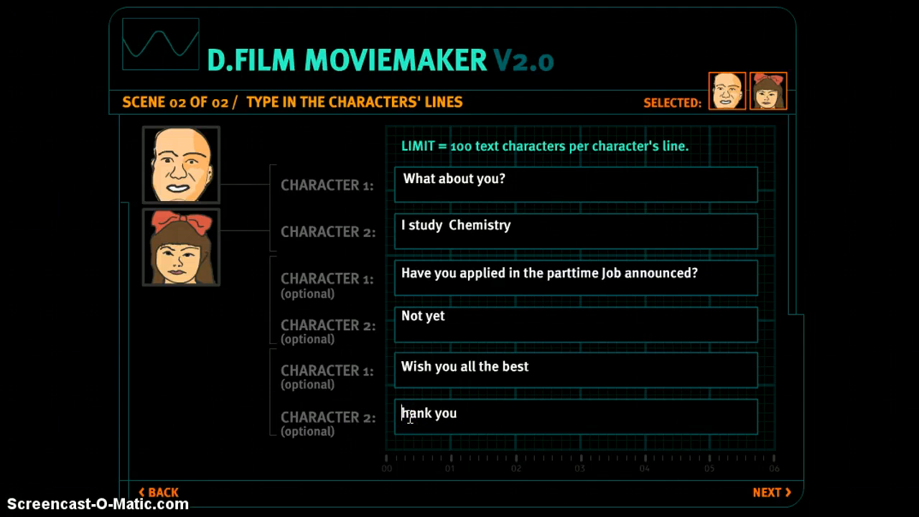
{"action": "type", "text": "T"}
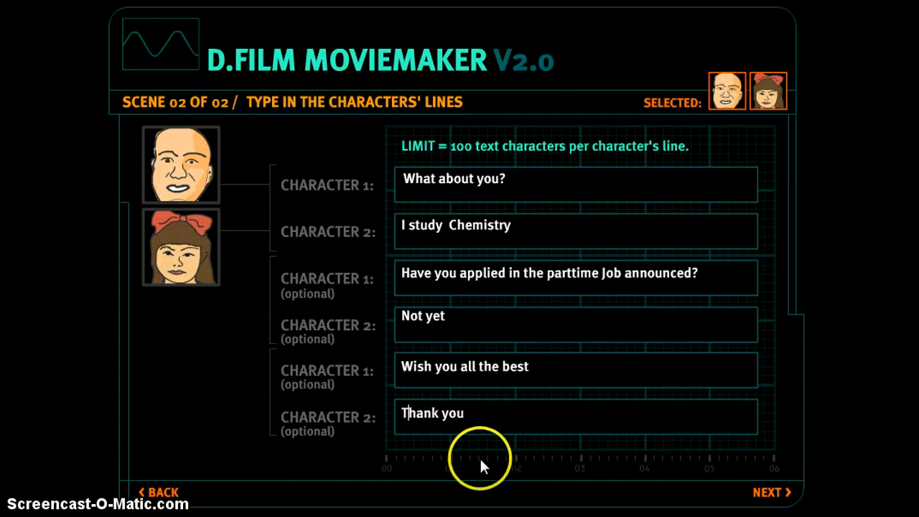
{"action": "left_click", "coordinate": [307, 271]}
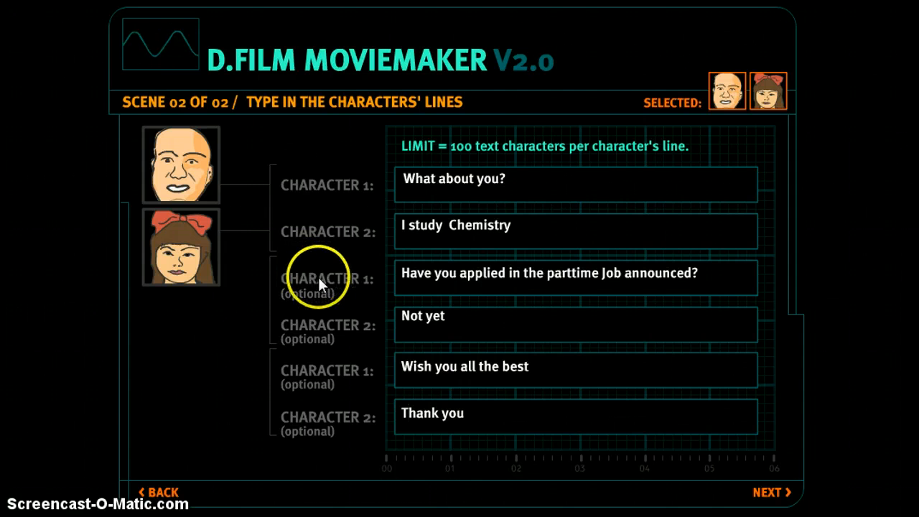
{"action": "left_click", "coordinate": [619, 411]}
{"action": "left_click", "coordinate": [769, 493]}
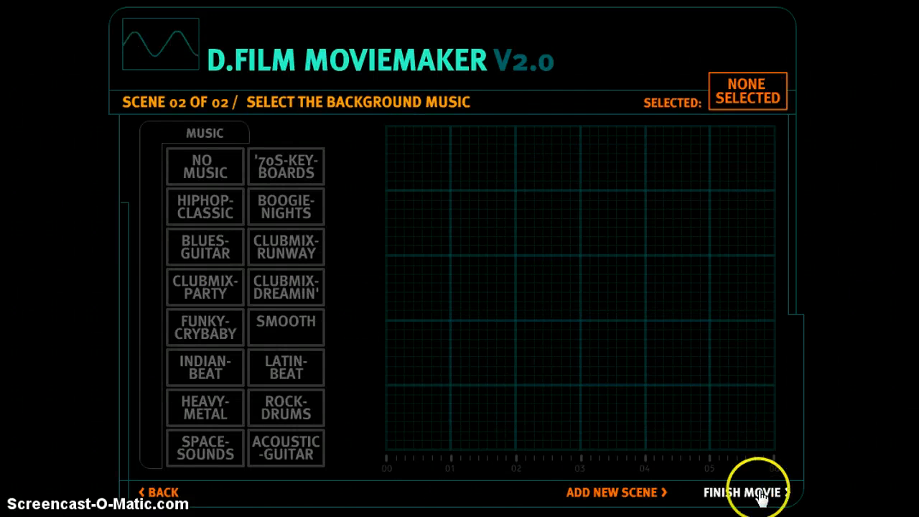
Step: Audition Hiphop Classic, Smooth and Latin Beat, then settle on Acoustic Guitar for scene 2
{"action": "left_click", "coordinate": [203, 218]}
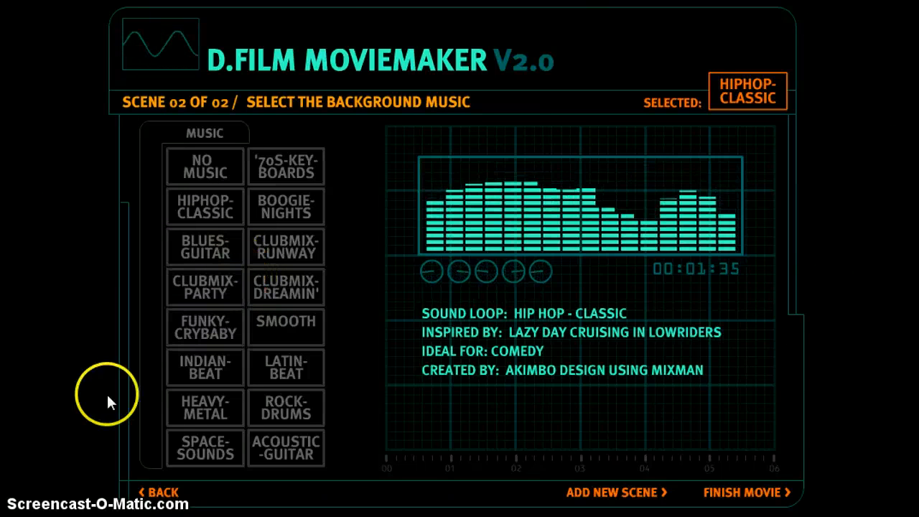
{"action": "left_click", "coordinate": [267, 324]}
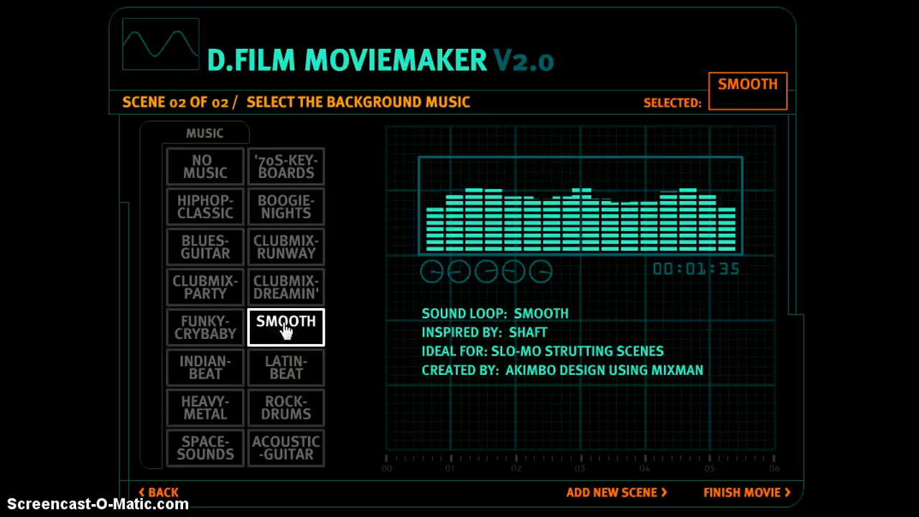
{"action": "left_click", "coordinate": [277, 366]}
{"action": "left_click", "coordinate": [274, 445]}
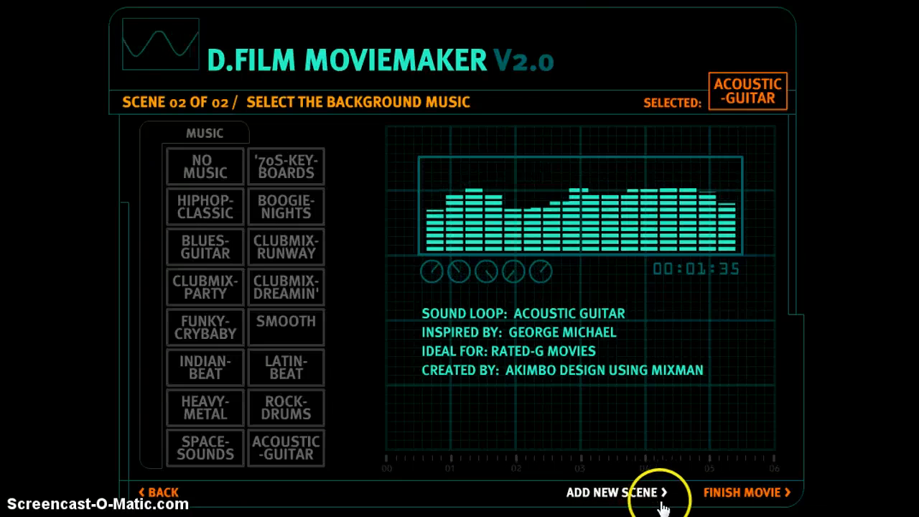
{"action": "left_click", "coordinate": [724, 493]}
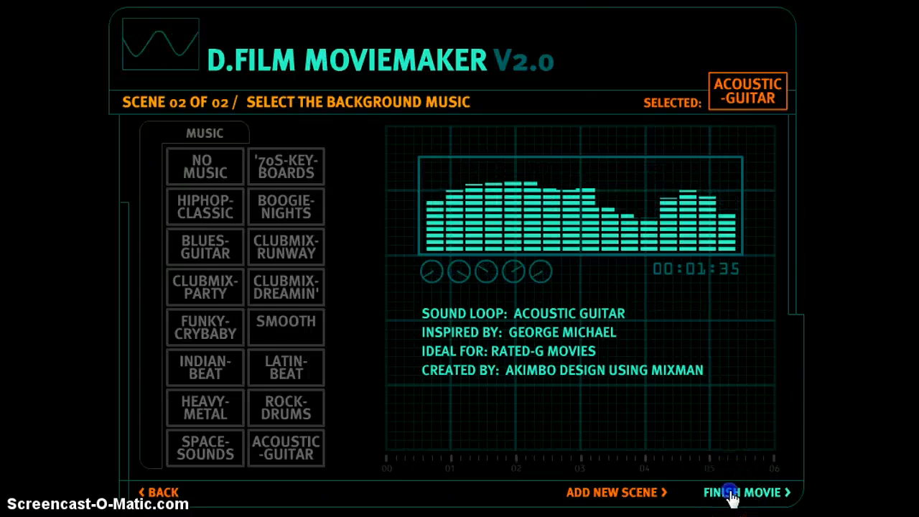
{"action": "left_click", "coordinate": [527, 177]}
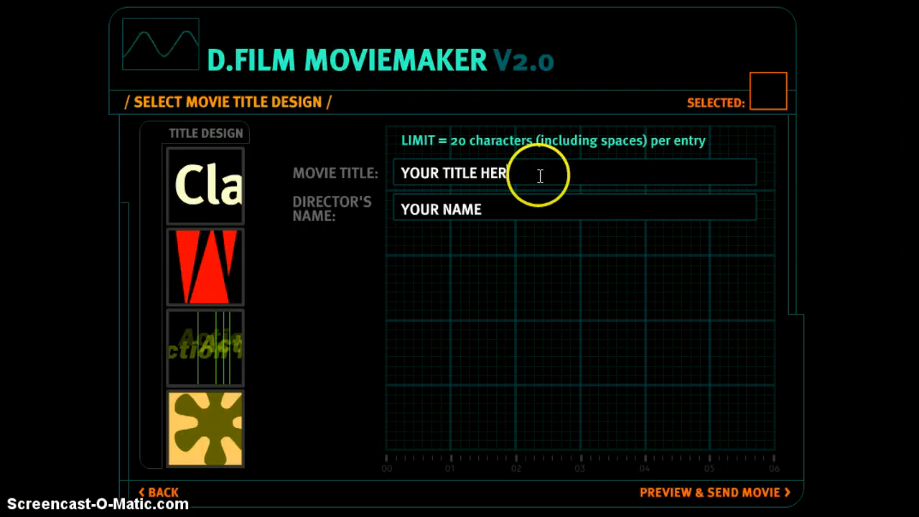
Step: Replace the placeholder title with 'Meeting' and the director's name with 'Class 3/4'
{"action": "key", "text": "BackSpace"}
{"action": "key", "text": "BackSpace"}
{"action": "key", "text": "BackSpace"}
{"action": "key", "text": "BackSpace"}
{"action": "key", "text": "BackSpace"}
{"action": "key", "text": "BackSpace"}
{"action": "key", "text": "BackSpace"}
{"action": "key", "text": "BackSpace"}
{"action": "key", "text": "BackSpace"}
{"action": "key", "text": "BackSpace"}
{"action": "key", "text": "BackSpace"}
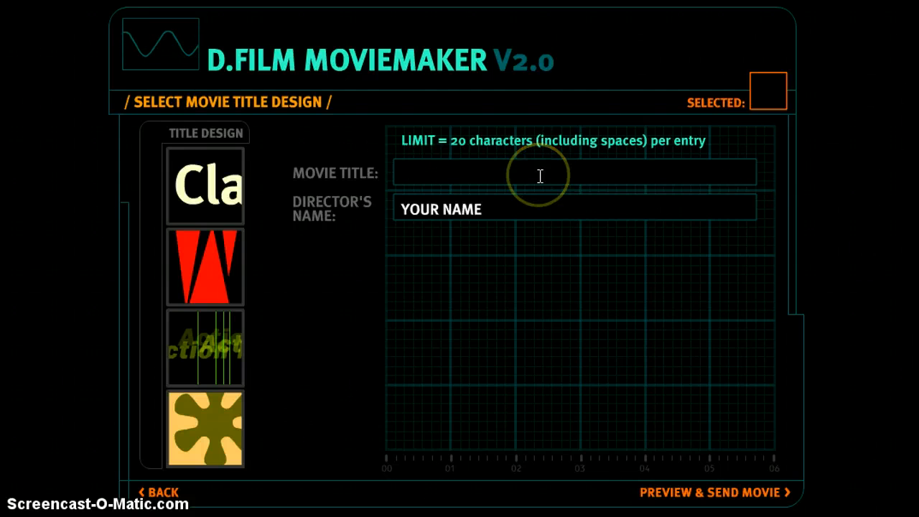
{"action": "left_click", "coordinate": [540, 176]}
{"action": "type", "text": "Meeting"}
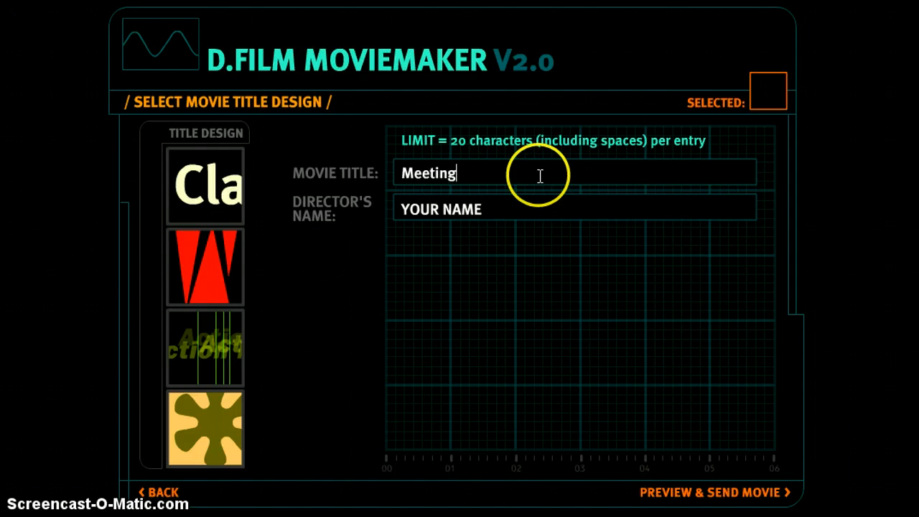
{"action": "left_click", "coordinate": [540, 207]}
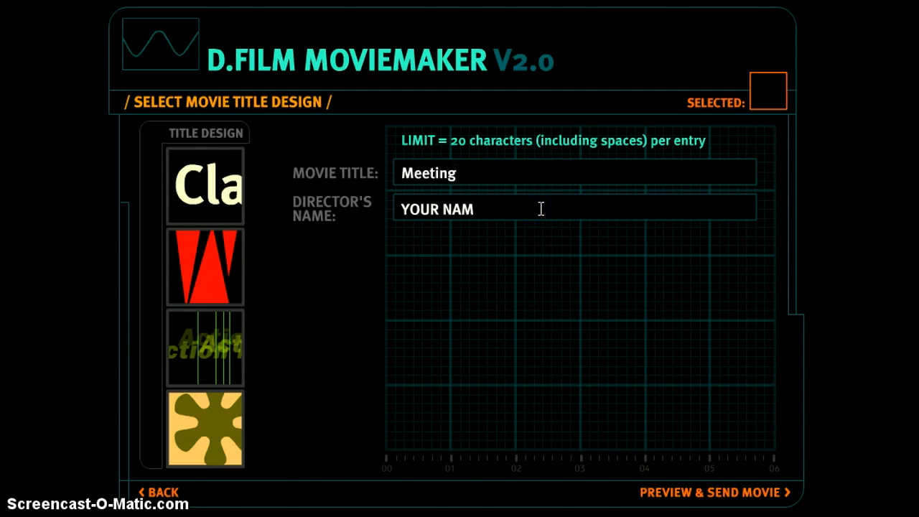
{"action": "key", "text": "BackSpace"}
{"action": "key", "text": "BackSpace"}
{"action": "key", "text": "BackSpace"}
{"action": "key", "text": "BackSpace"}
{"action": "key", "text": "BackSpace"}
{"action": "key", "text": "BackSpace"}
{"action": "key", "text": "BackSpace"}
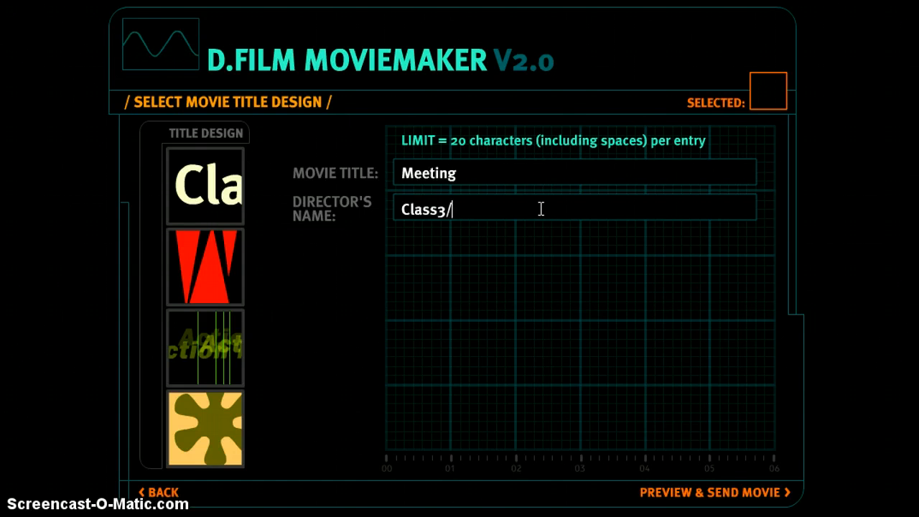
{"action": "left_click", "coordinate": [438, 210]}
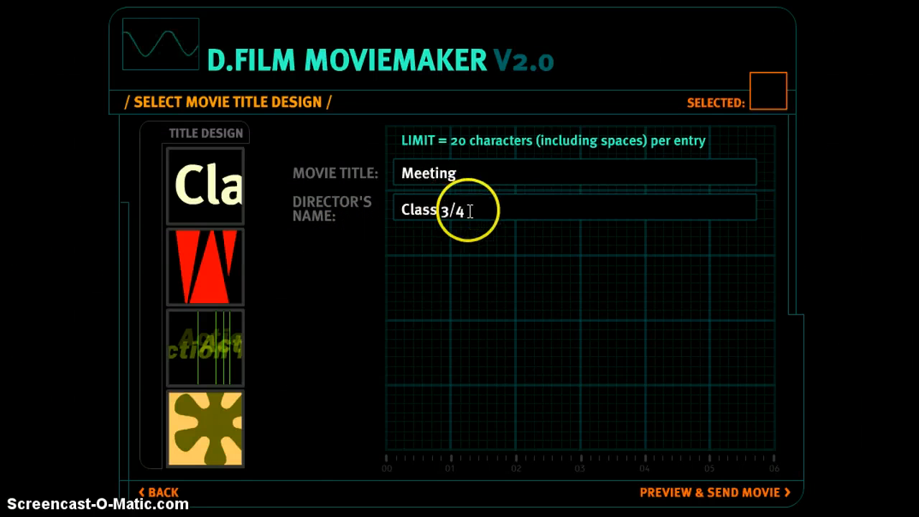
{"action": "left_click", "coordinate": [492, 206]}
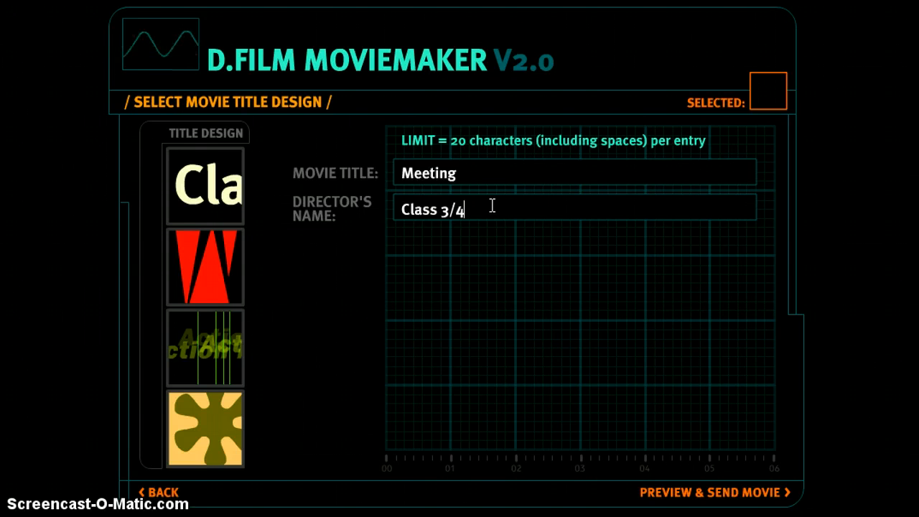
Step: Preview the Classic, Horror, Radio Active and Seventies title designs, then choose Horror
{"action": "left_click", "coordinate": [194, 194]}
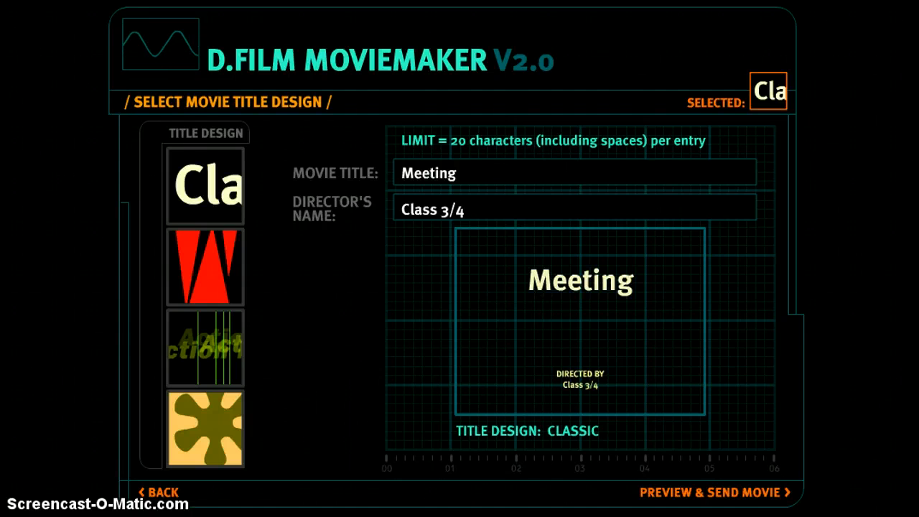
{"action": "left_click", "coordinate": [211, 287]}
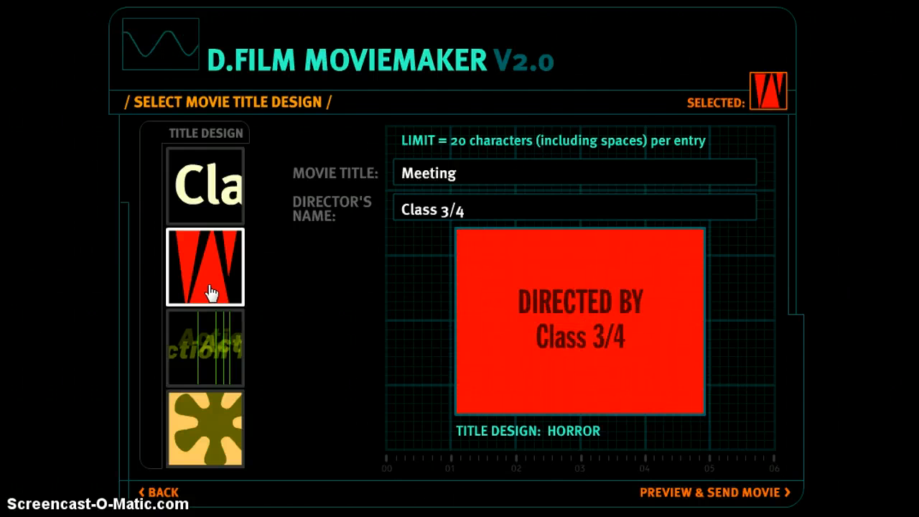
{"action": "left_click", "coordinate": [213, 334]}
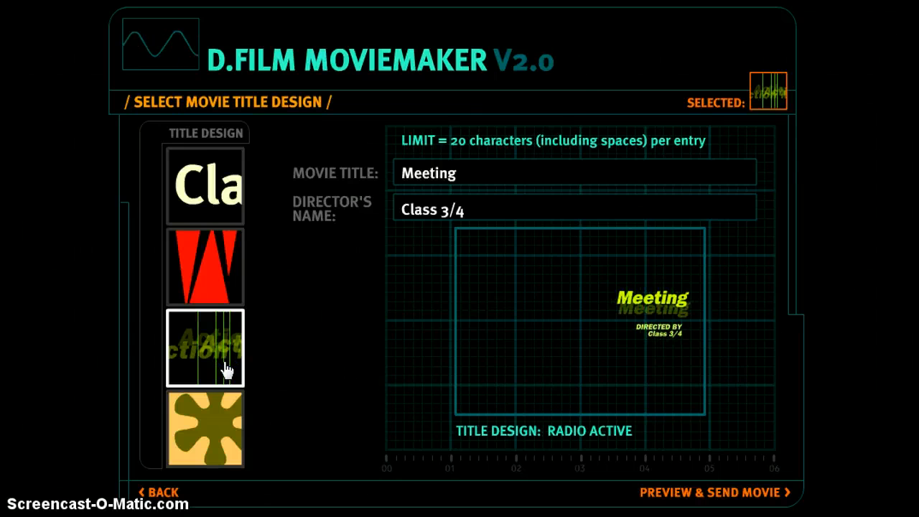
{"action": "left_click", "coordinate": [219, 412]}
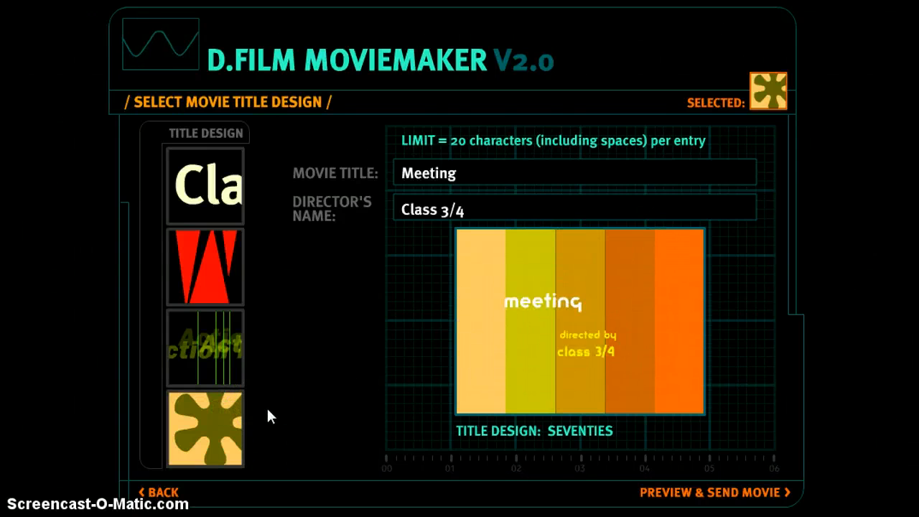
{"action": "left_click", "coordinate": [240, 346]}
{"action": "left_click", "coordinate": [217, 282]}
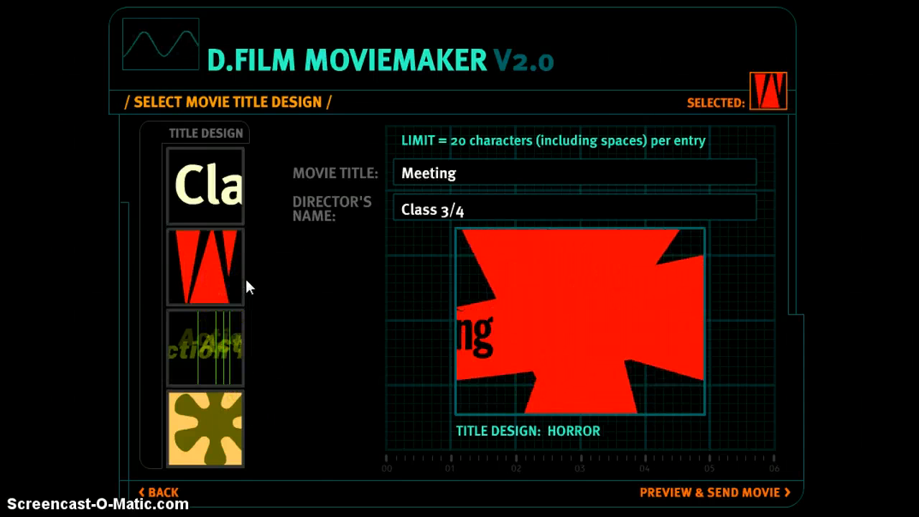
Step: Go to Preview & Send Movie and watch the two-scene preview reach THE END
{"action": "left_click", "coordinate": [659, 492]}
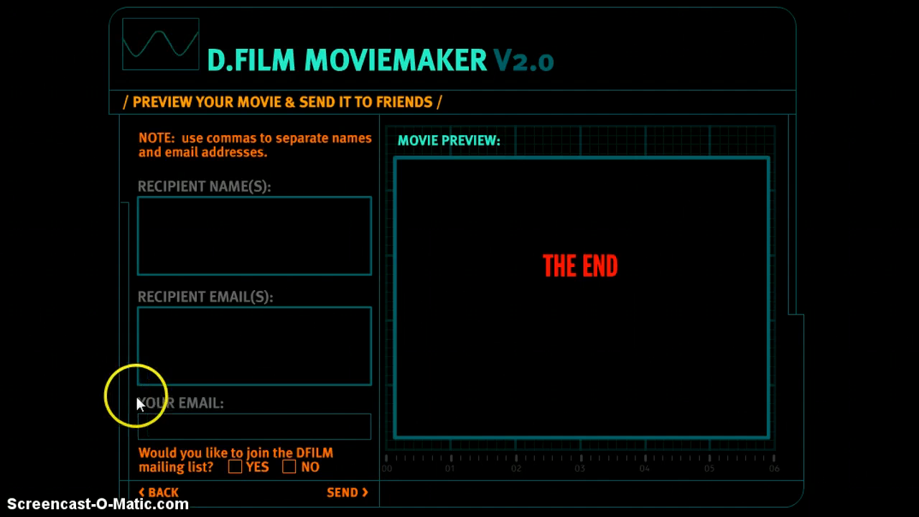
Step: Enter the recipient's name and e-mail plus the sender's e-mail, join the DFILM mailing list, and send
{"action": "left_click", "coordinate": [181, 226]}
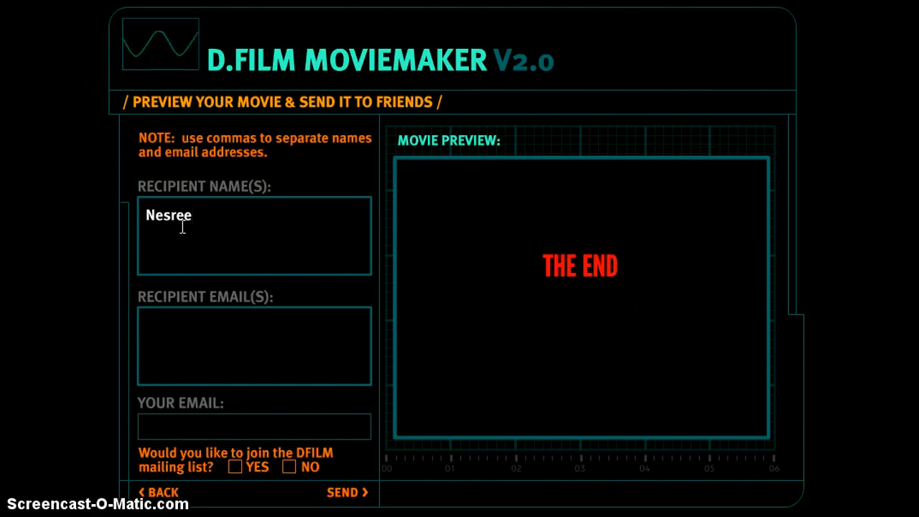
{"action": "left_click", "coordinate": [178, 326]}
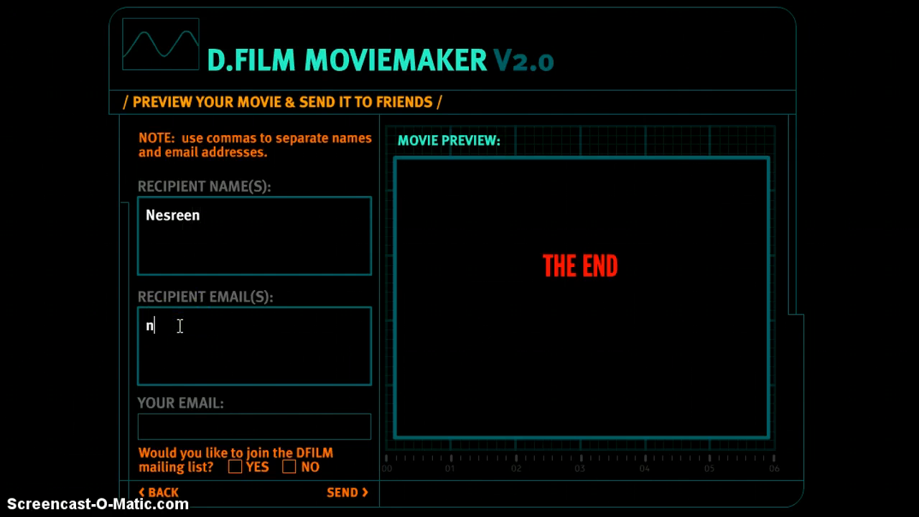
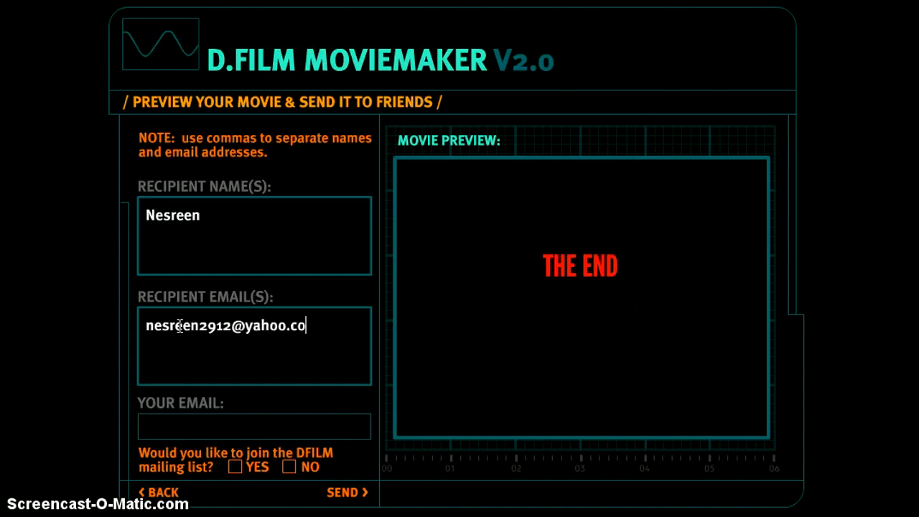
{"action": "left_click", "coordinate": [174, 430]}
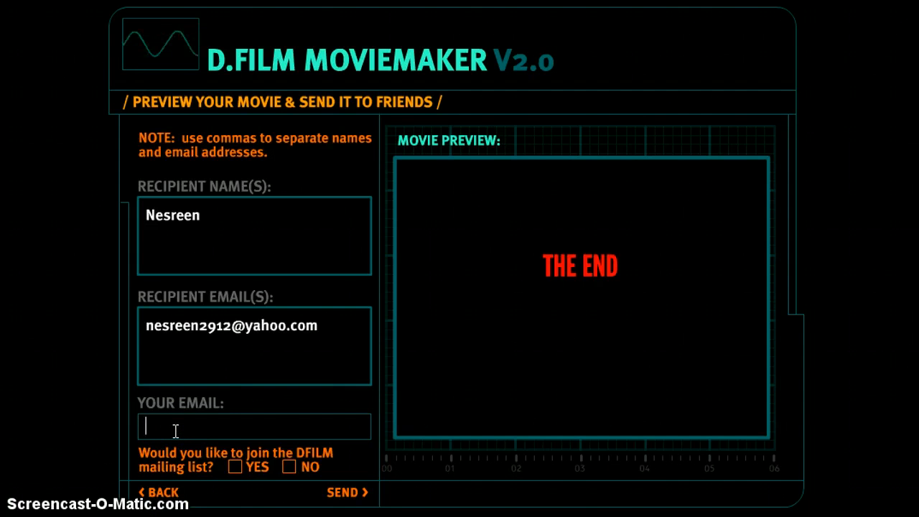
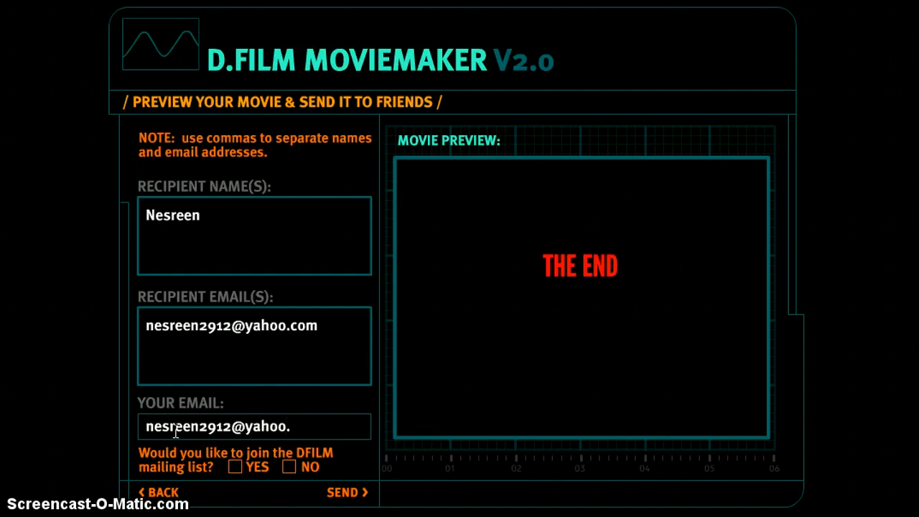
{"action": "left_click", "coordinate": [176, 494]}
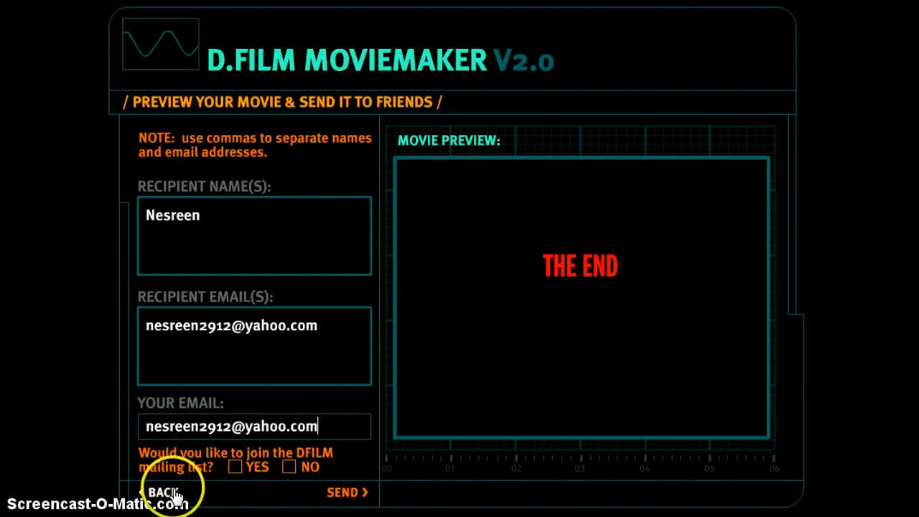
{"action": "left_click", "coordinate": [237, 467]}
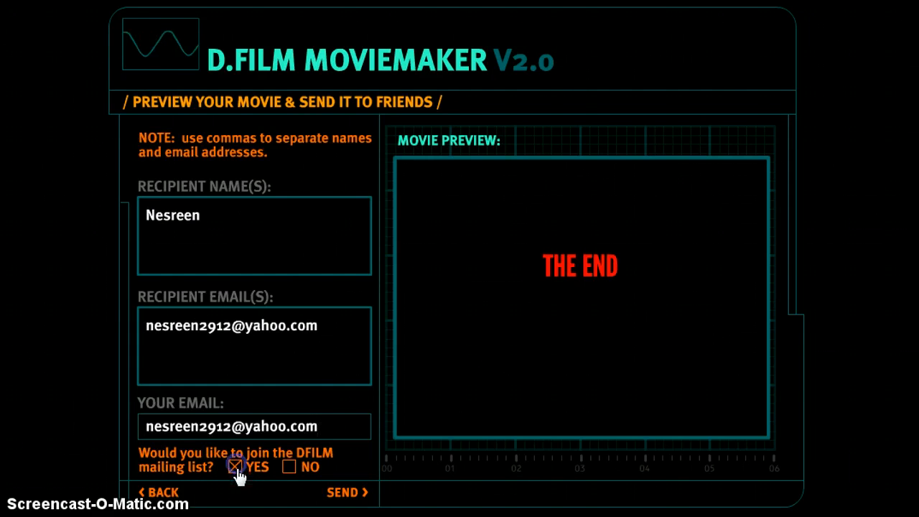
{"action": "left_click", "coordinate": [343, 494]}
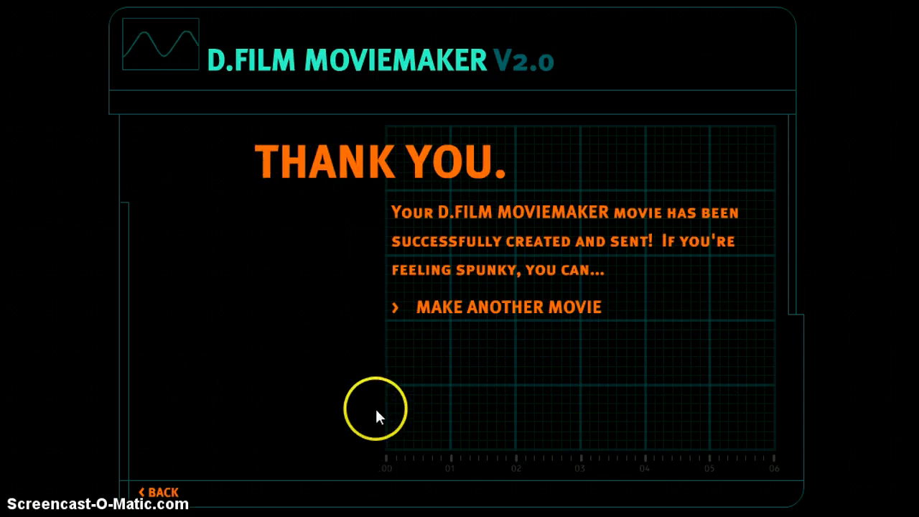
Step: Open the received D.FILM Digital Movie e-mail from Class 3/4 in Yahoo Mail
{"action": "left_click", "coordinate": [263, 322]}
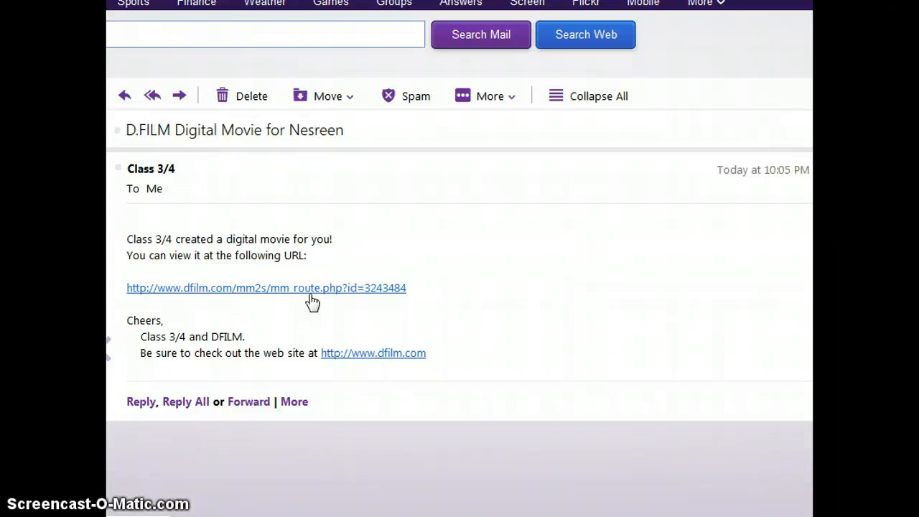
{"action": "left_click", "coordinate": [154, 237]}
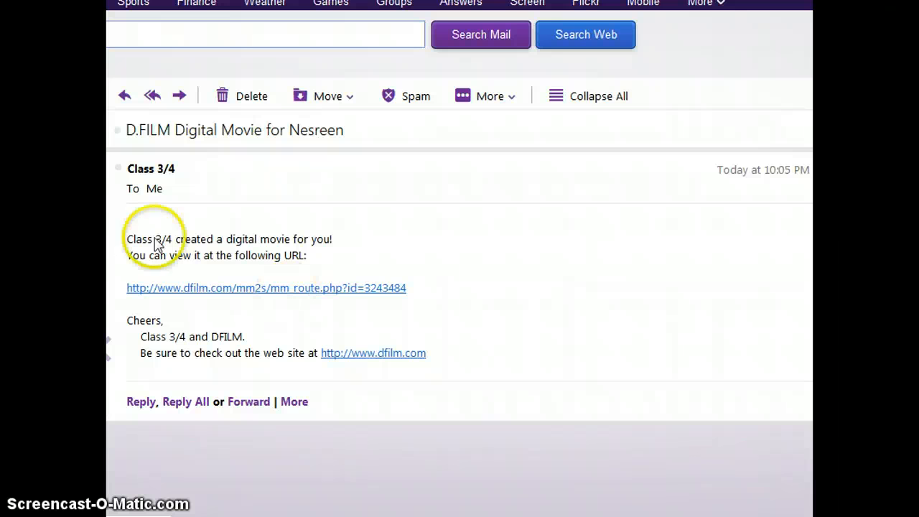